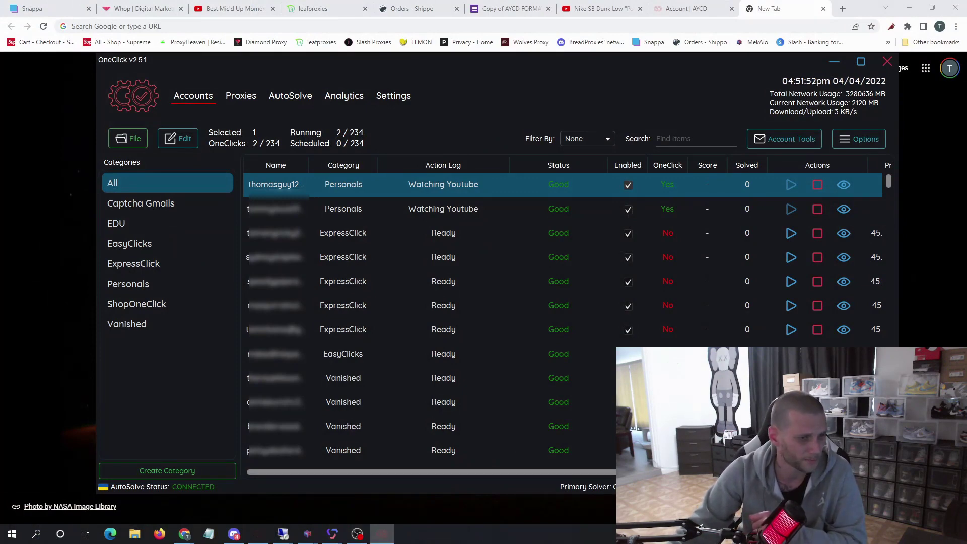
- Open the AYCD launcher from the top-left logo to show the Desktop Apps list
{"action": "left_click", "coordinate": [133, 95]}
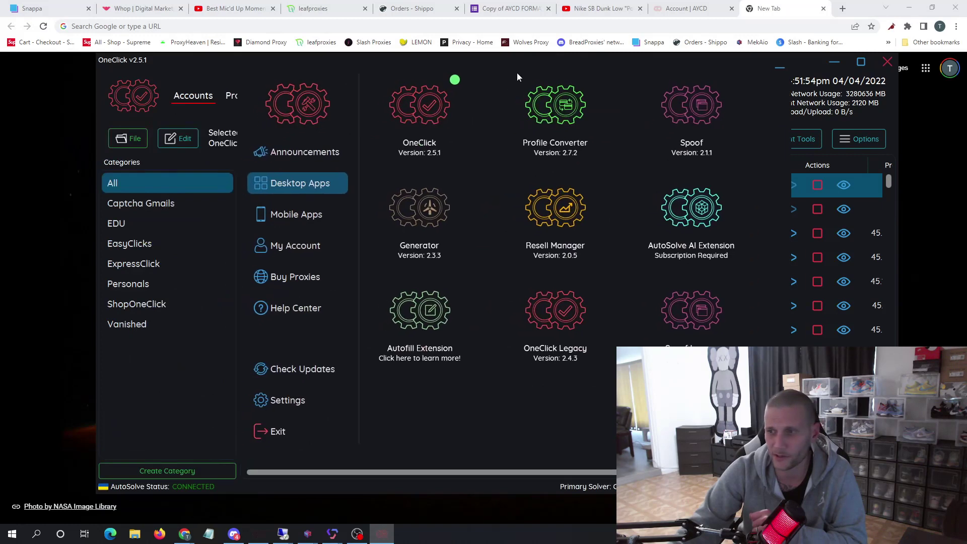
- Dismiss the launcher panel to get back to the OneClick Accounts table
{"action": "mouse_move", "coordinate": [449, 106]}
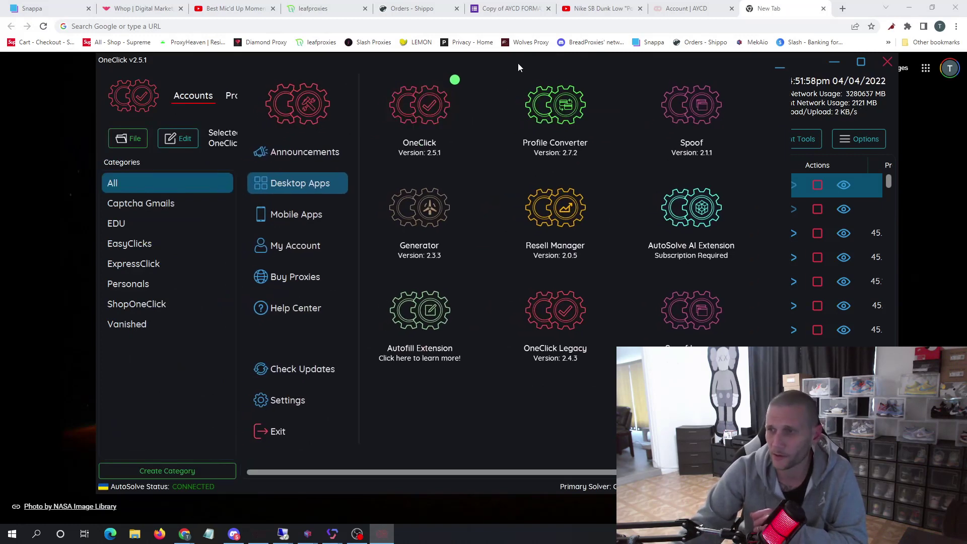
{"action": "left_click", "coordinate": [781, 68]}
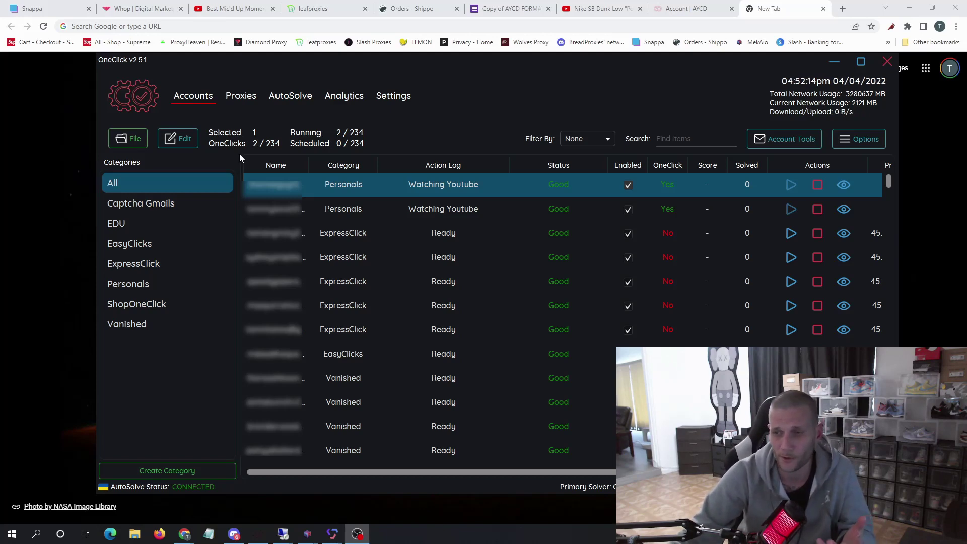
- Review and save the File > Add Account form, then switch to the Proxies page
{"action": "left_click", "coordinate": [121, 142]}
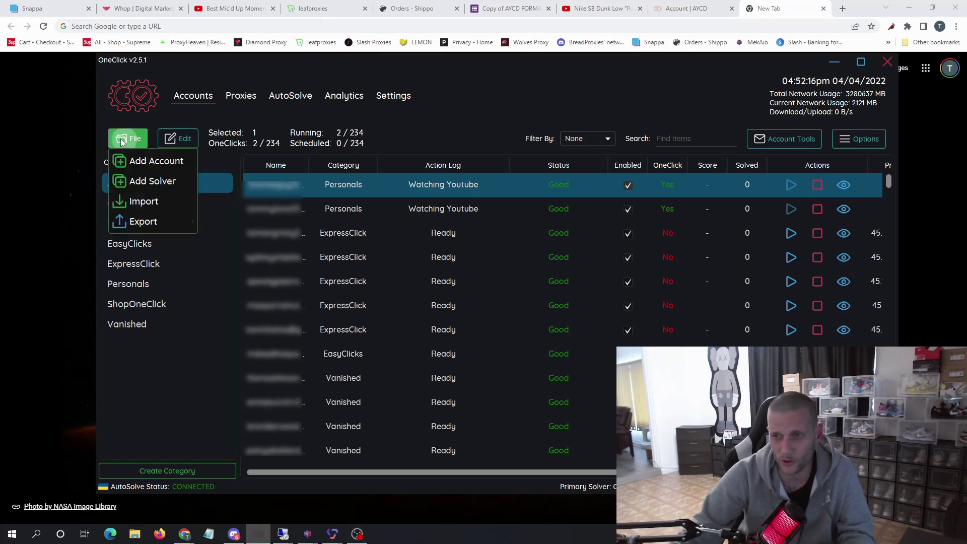
{"action": "left_click", "coordinate": [149, 161]}
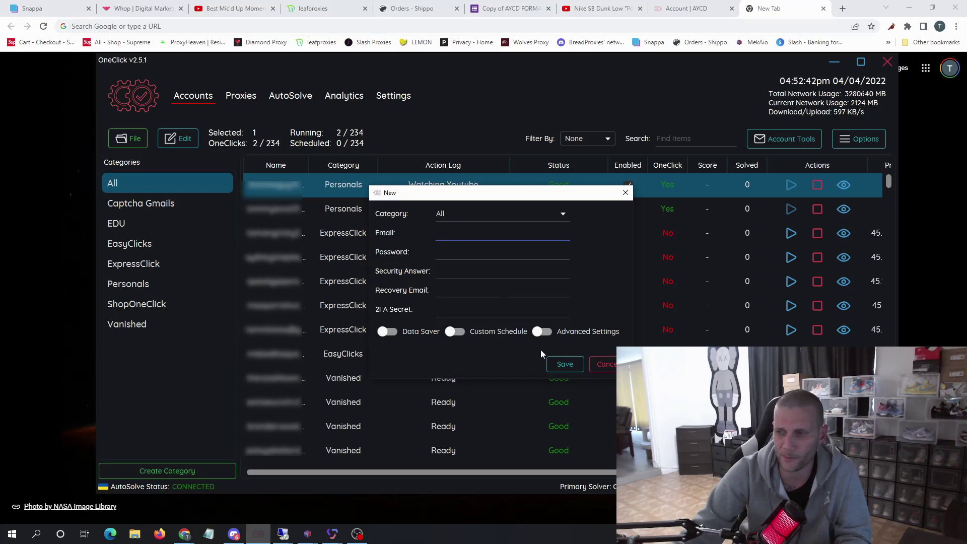
{"action": "left_click", "coordinate": [557, 364]}
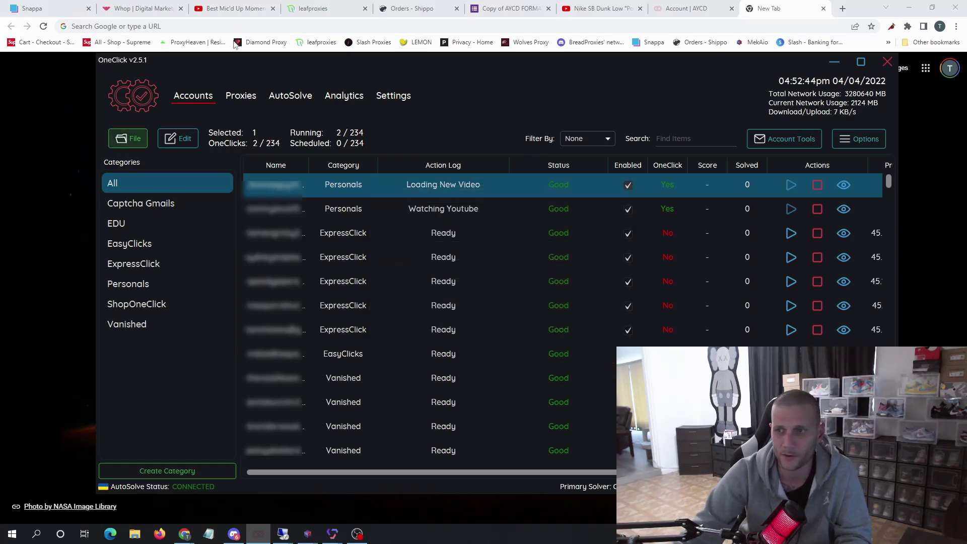
{"action": "left_click", "coordinate": [241, 96]}
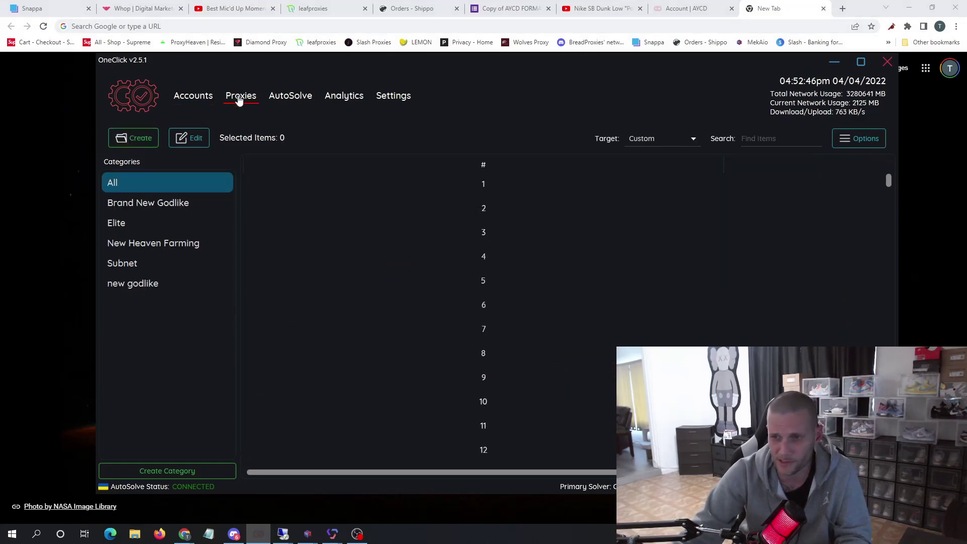
- Review and save the Create proxy form, return to Accounts, and bring up the first account's actions
{"action": "left_click", "coordinate": [115, 136]}
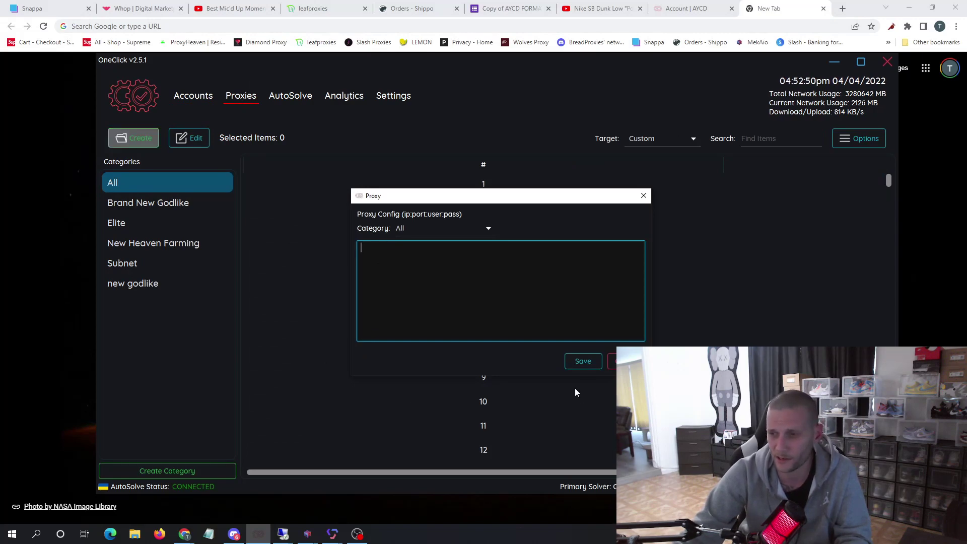
{"action": "left_click", "coordinate": [577, 361]}
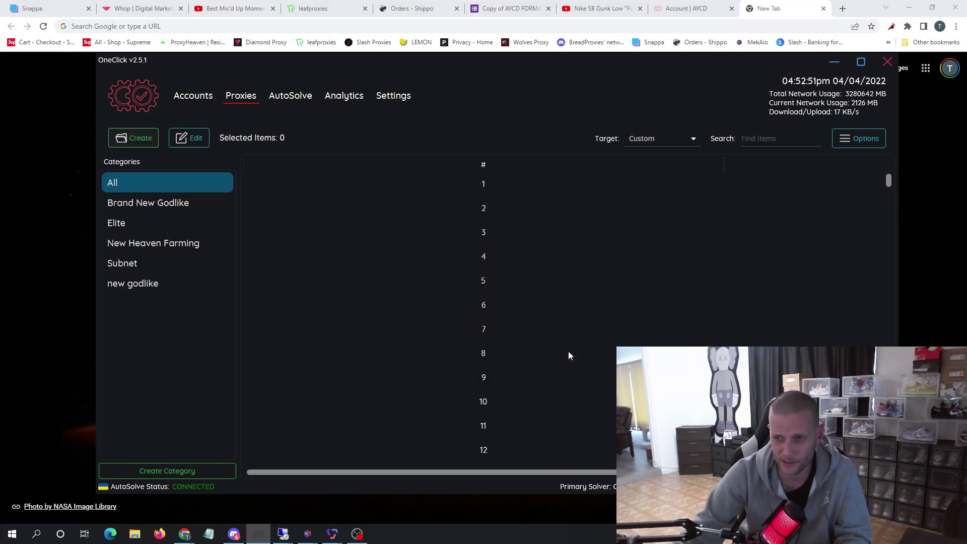
{"action": "left_click", "coordinate": [199, 97]}
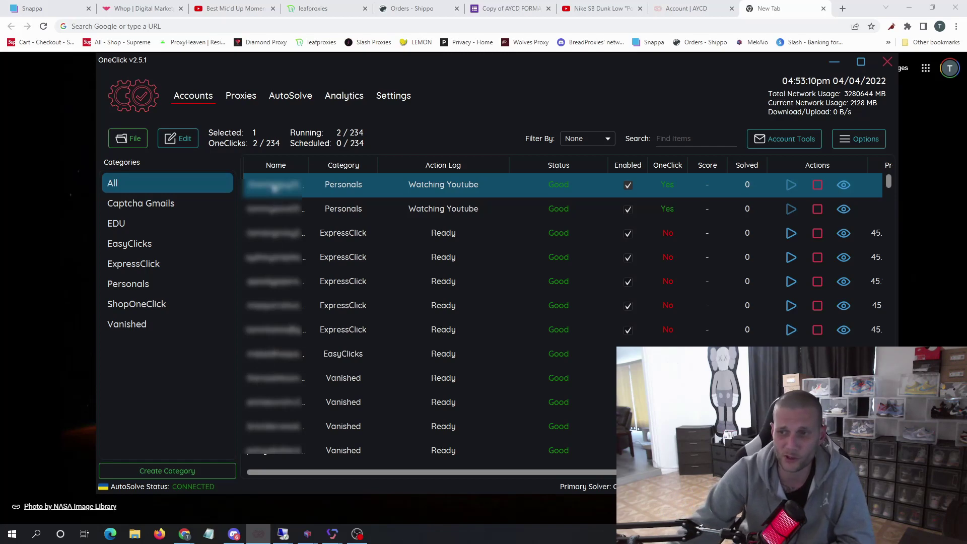
{"action": "right_click", "coordinate": [274, 188]}
{"action": "mouse_move", "coordinate": [305, 264]}
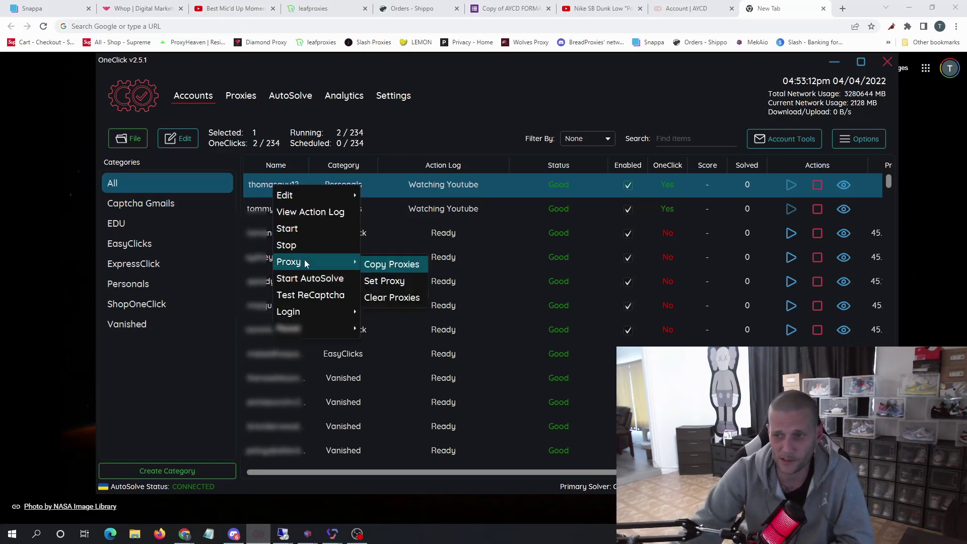
{"action": "mouse_move", "coordinate": [359, 264]}
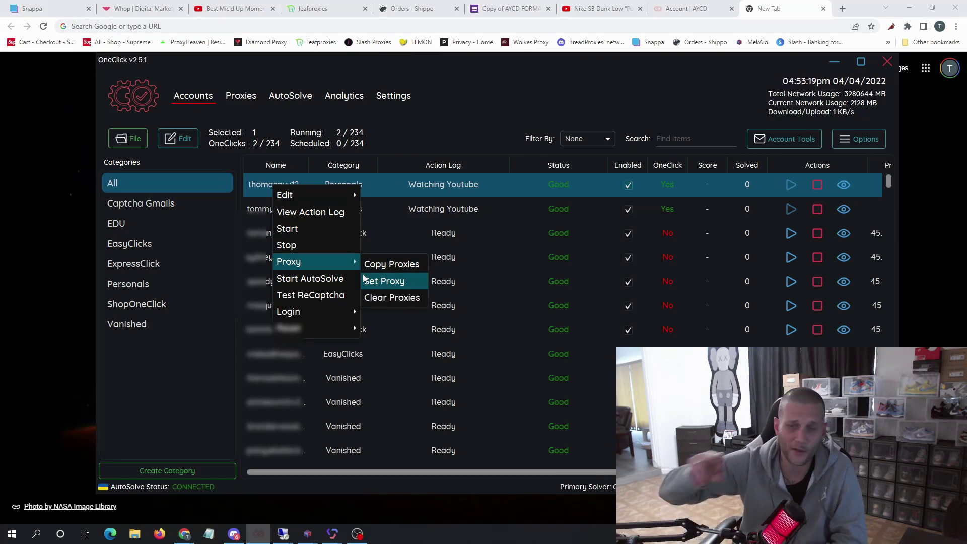
{"action": "left_click", "coordinate": [599, 108]}
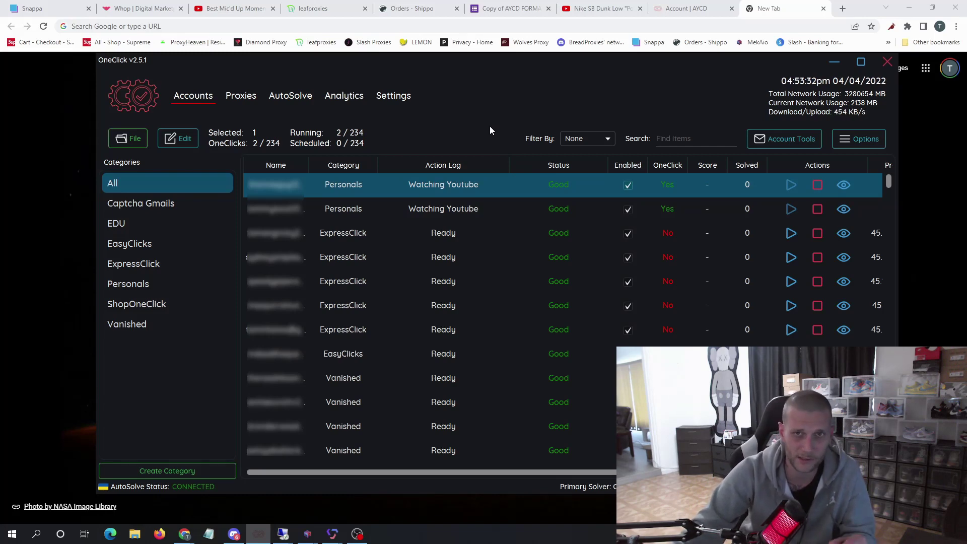
{"action": "left_click", "coordinate": [839, 186]}
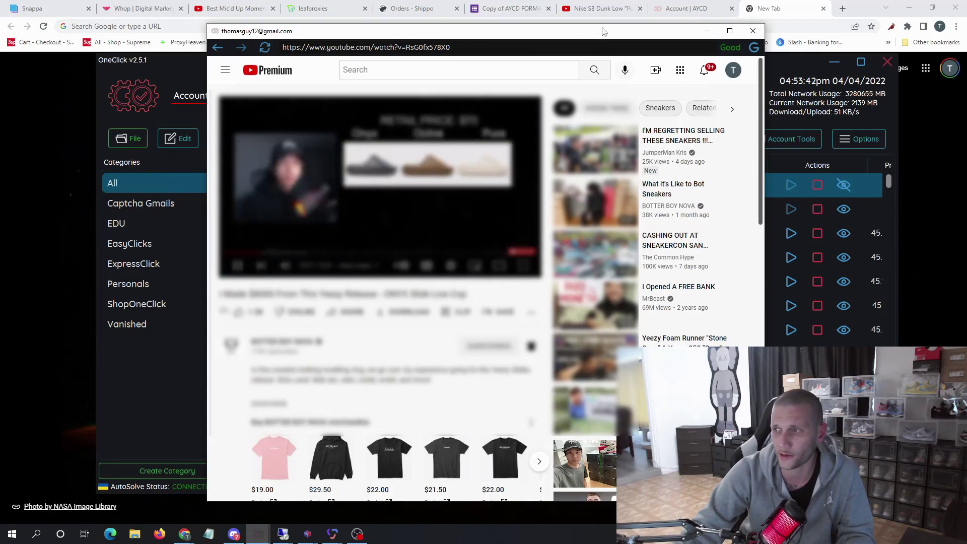
- Shut down the first account's farming browser, then go to OneClick Settings
{"action": "left_click", "coordinate": [750, 32]}
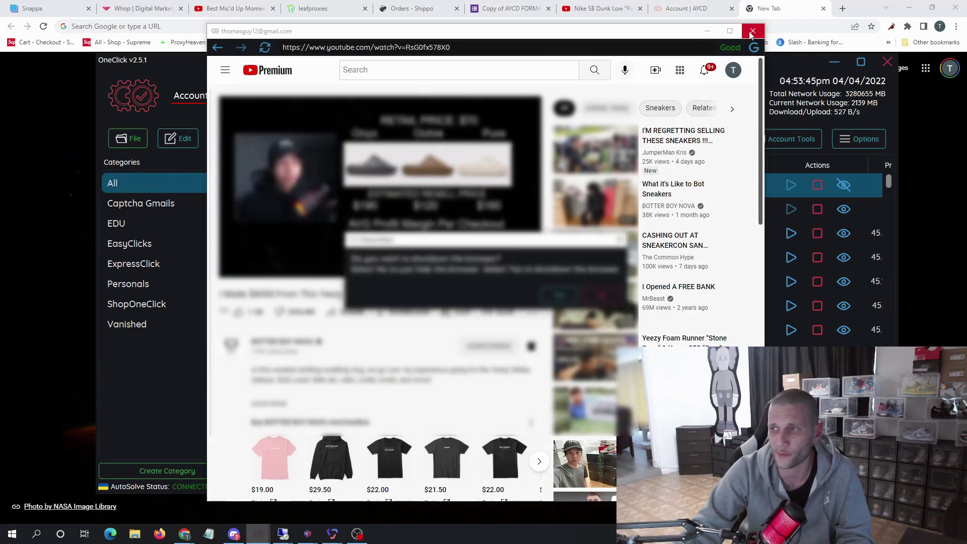
{"action": "left_click", "coordinate": [556, 296]}
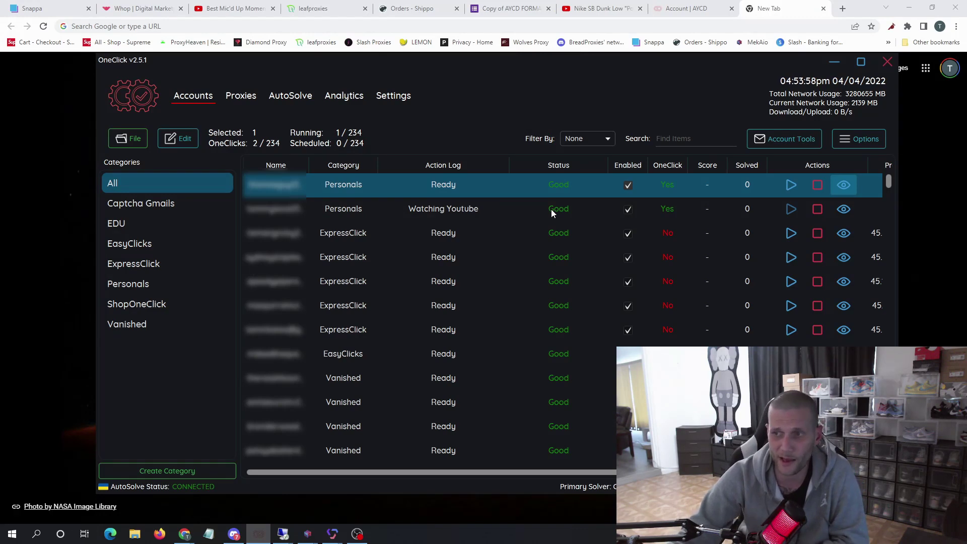
{"action": "left_click", "coordinate": [391, 100]}
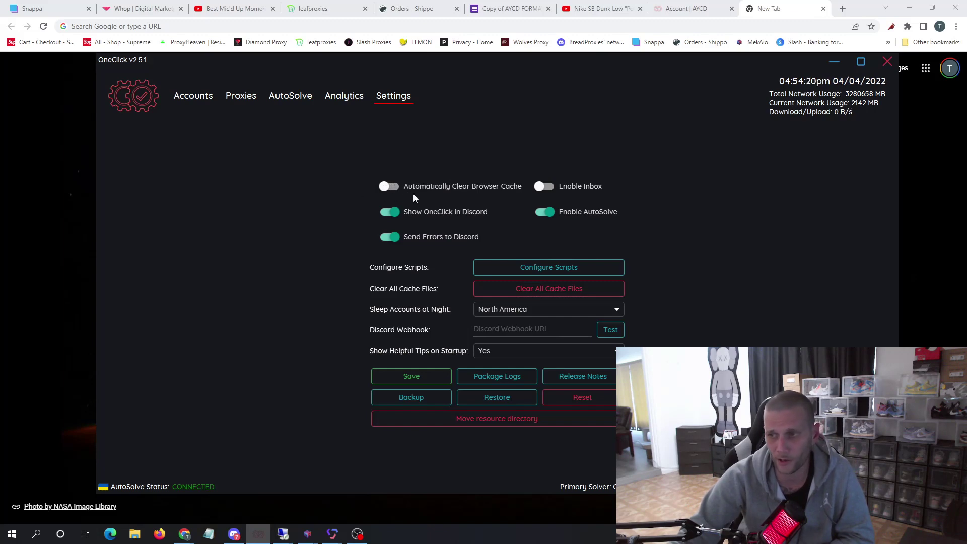
{"action": "mouse_move", "coordinate": [408, 193]}
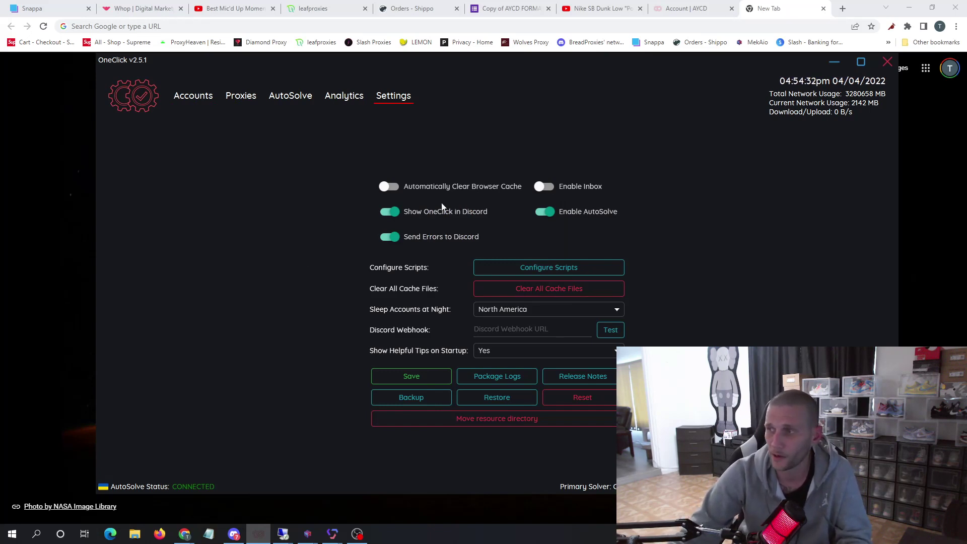
{"action": "left_click", "coordinate": [192, 97]}
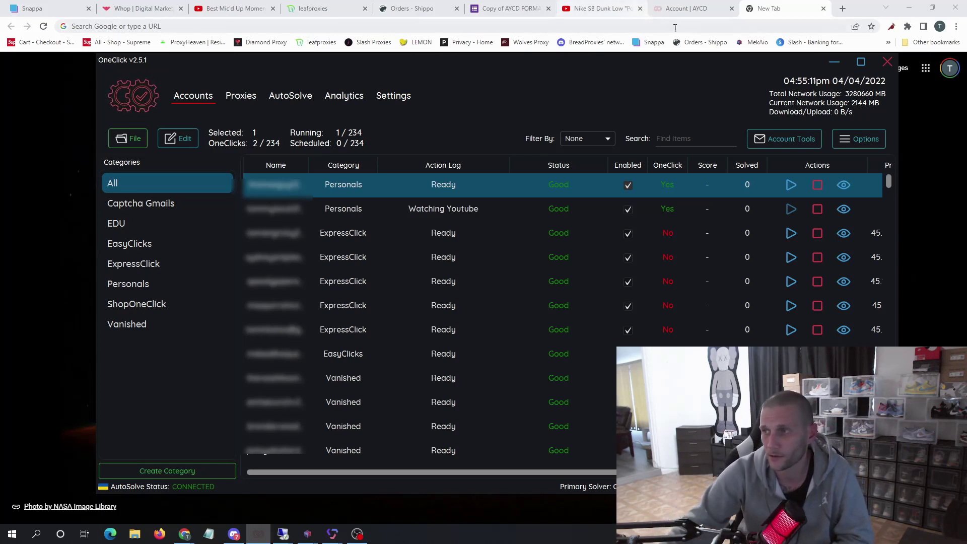
- Check the Third Party Solver API Keys on the AYCD web page, then return to OneClick's AutoSolve page
{"action": "left_click", "coordinate": [683, 4]}
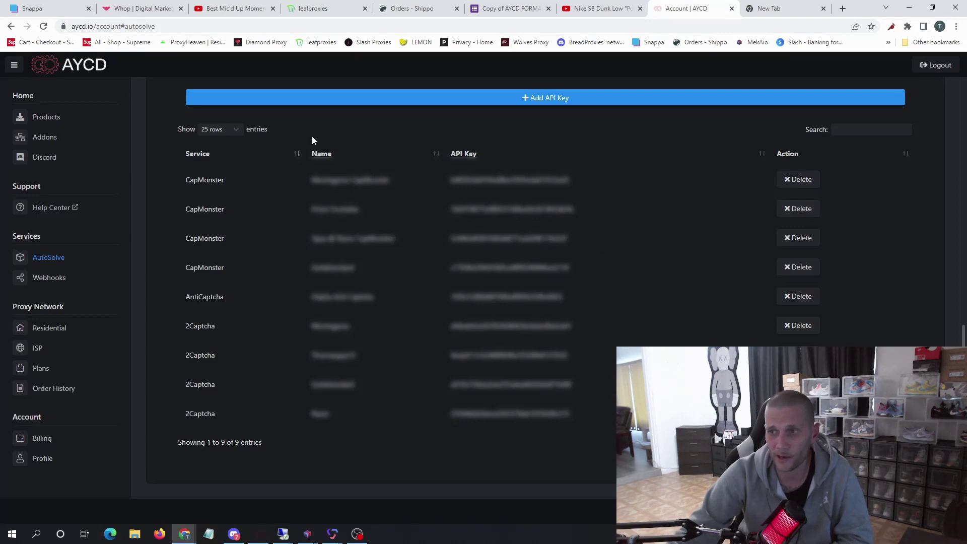
{"action": "scroll", "coordinate": [313, 140], "scroll_direction": "up", "scroll_amount": 3}
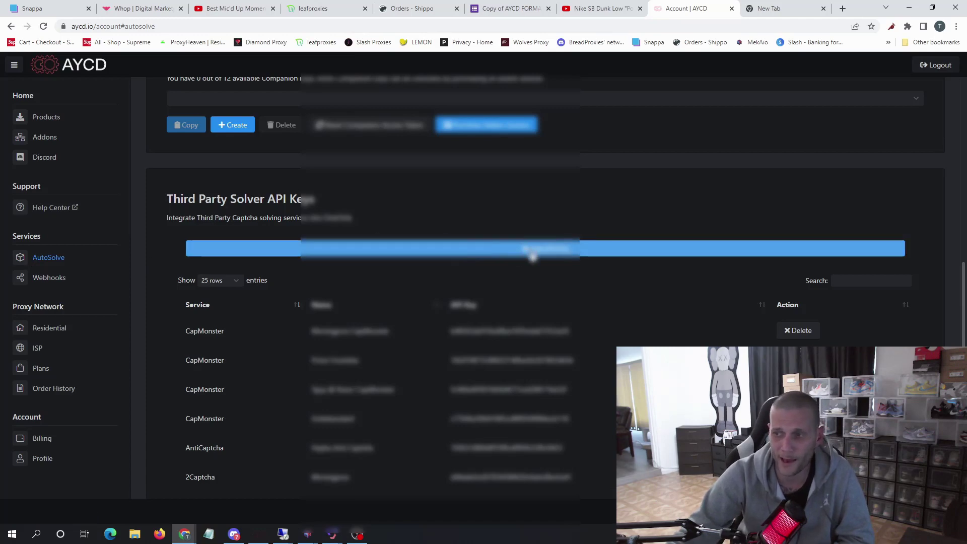
{"action": "left_click_drag", "start_coordinate": [175, 198], "coordinate": [327, 202]}
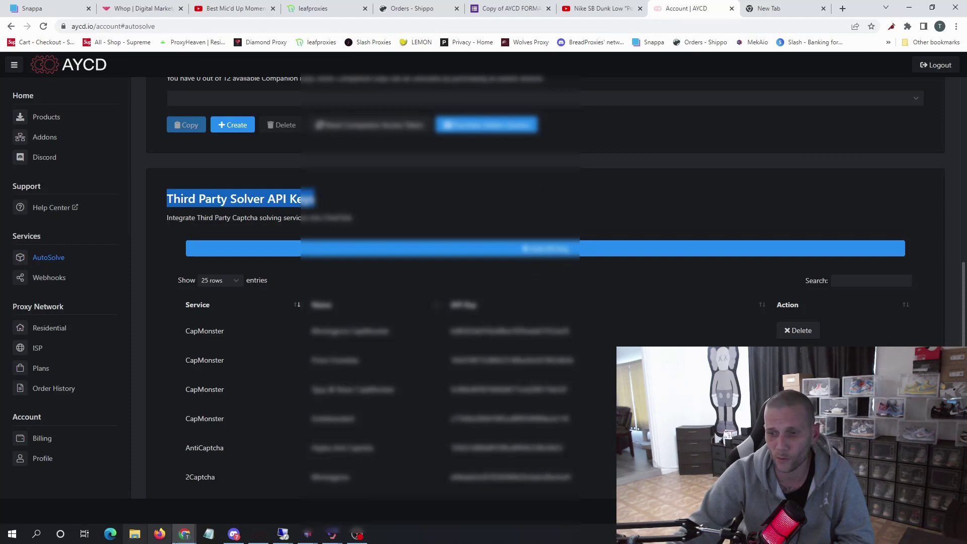
{"action": "left_click", "coordinate": [257, 534]}
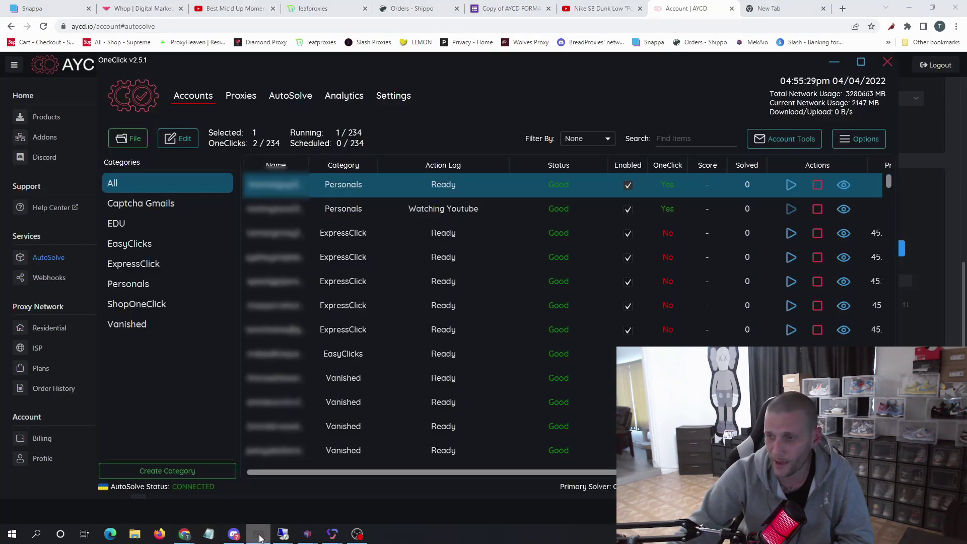
{"action": "left_click", "coordinate": [285, 103]}
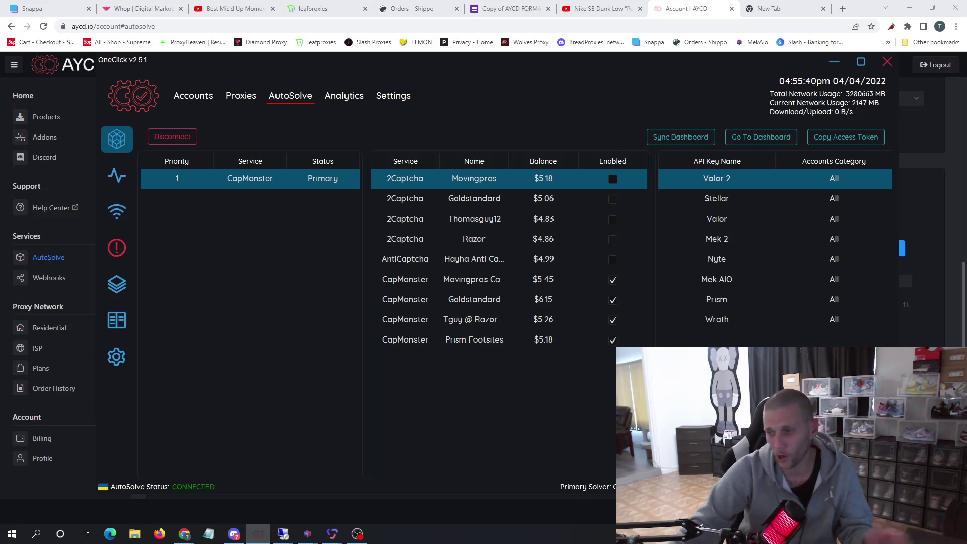
- View the connected Prism key, widen the key list's Name column, and return to Accounts
{"action": "left_click", "coordinate": [116, 212]}
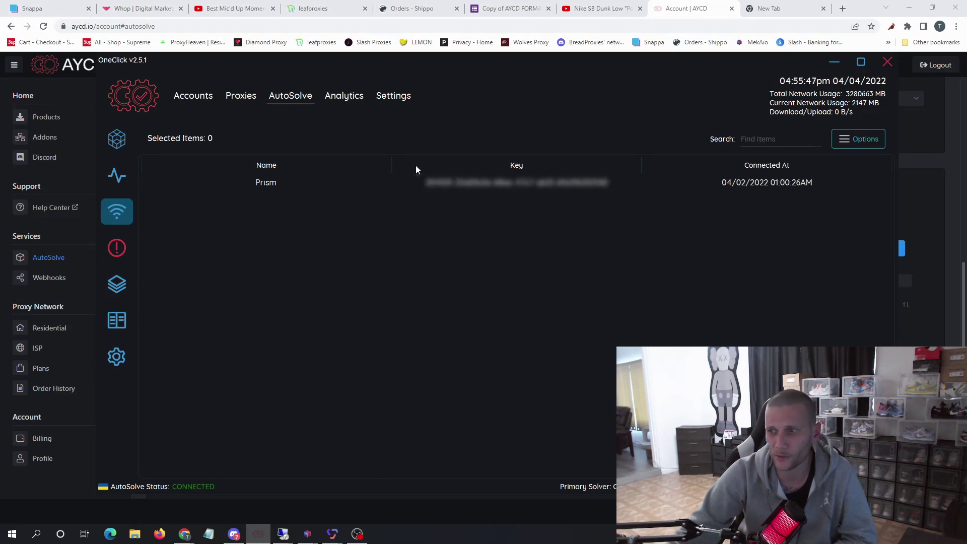
{"action": "left_click_drag", "start_coordinate": [390, 170], "coordinate": [467, 168]}
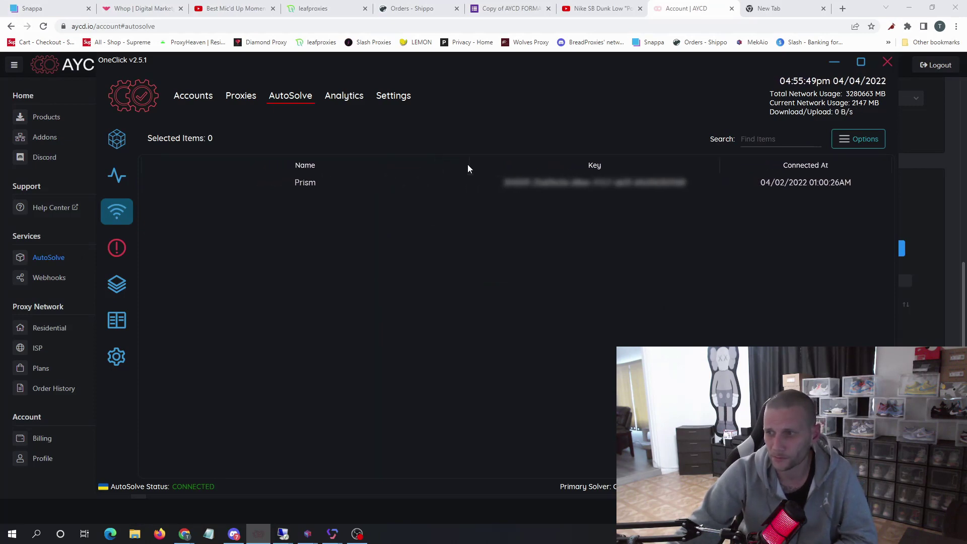
{"action": "left_click", "coordinate": [203, 96]}
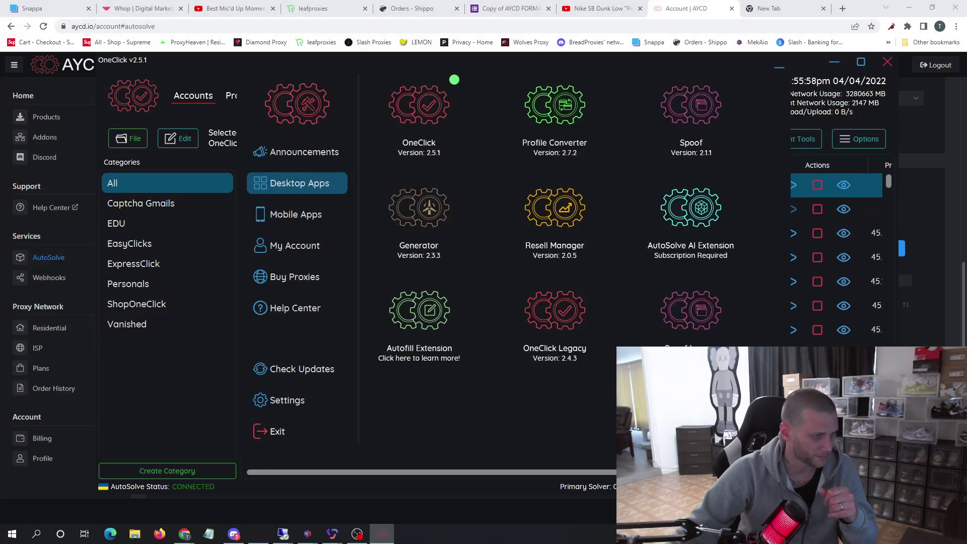
- Launch Profile Converter from Desktop Apps and open its File menu
{"action": "mouse_move", "coordinate": [564, 112]}
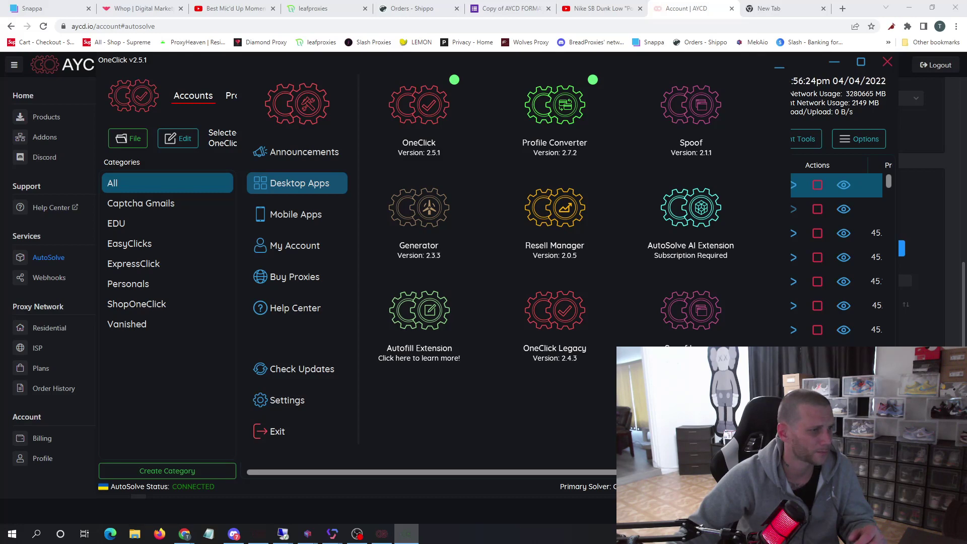
{"action": "left_click", "coordinate": [554, 104]}
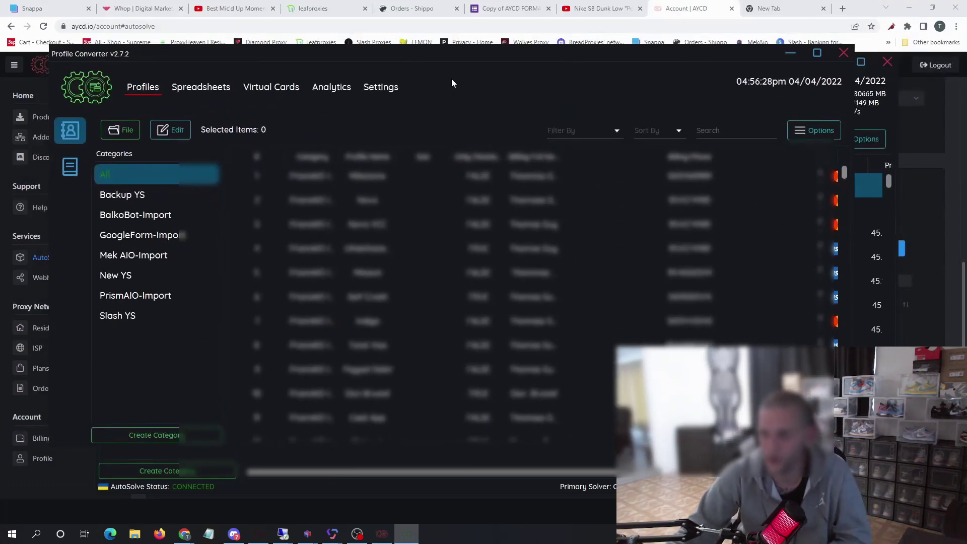
{"action": "left_click", "coordinate": [129, 132]}
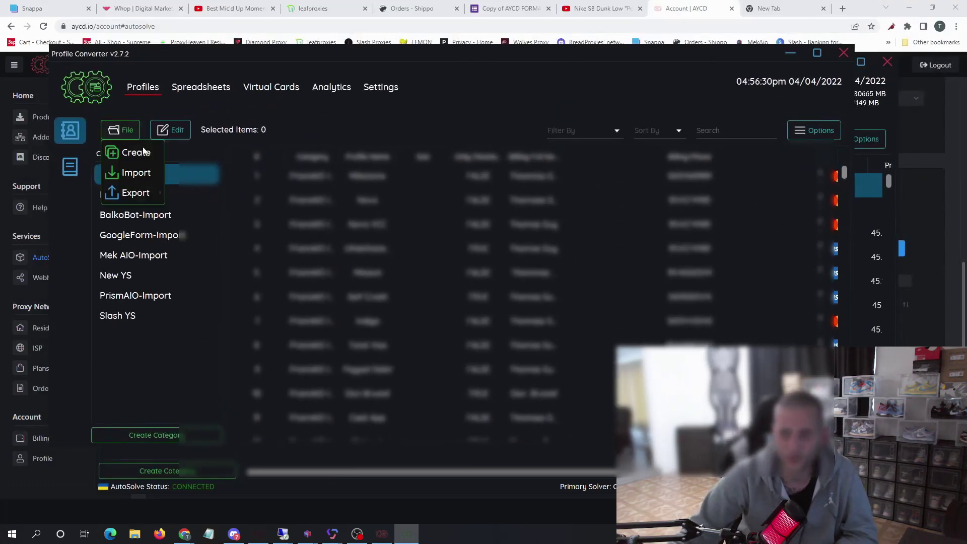
- Create a new profile named Test with the same billing and shipping address
{"action": "left_click", "coordinate": [124, 153]}
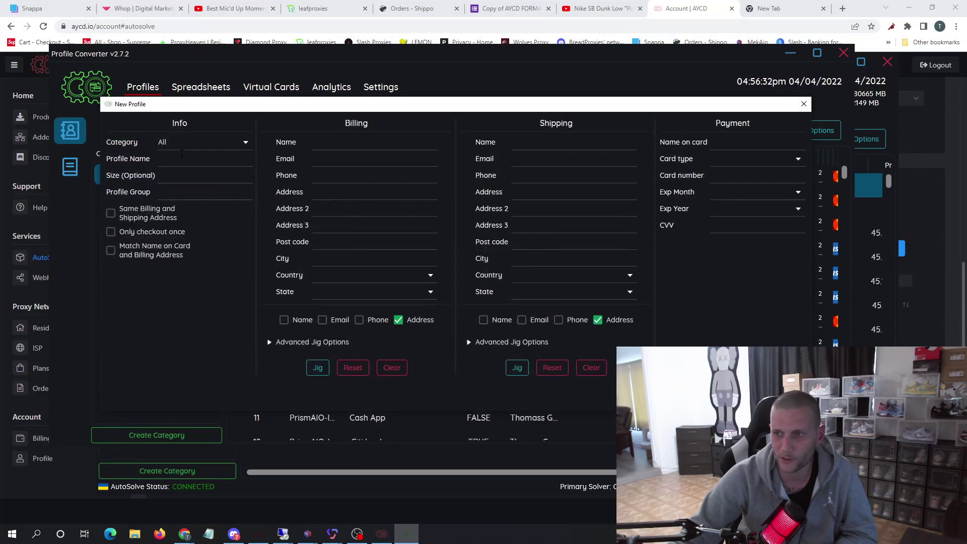
{"action": "left_click", "coordinate": [194, 159]}
{"action": "type", "text": "Test"}
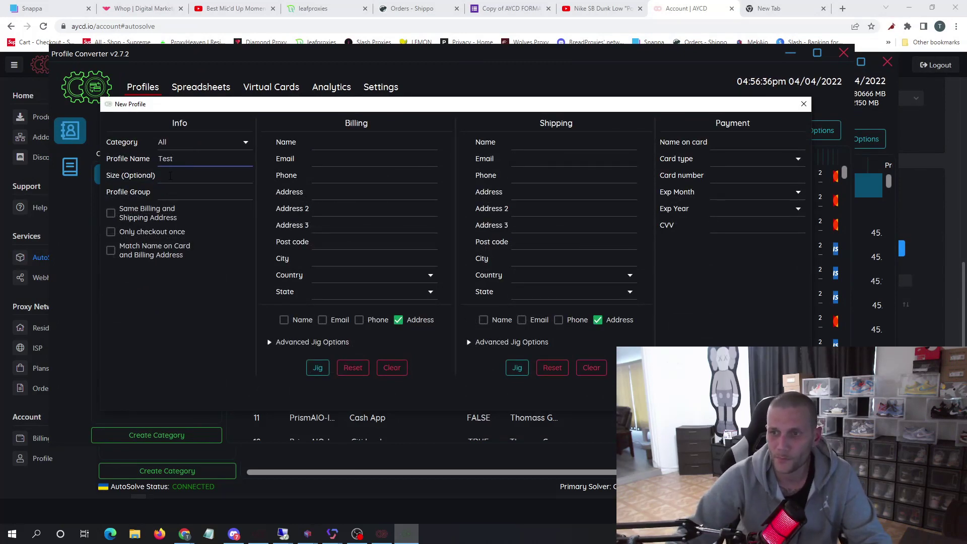
{"action": "left_click", "coordinate": [112, 213]}
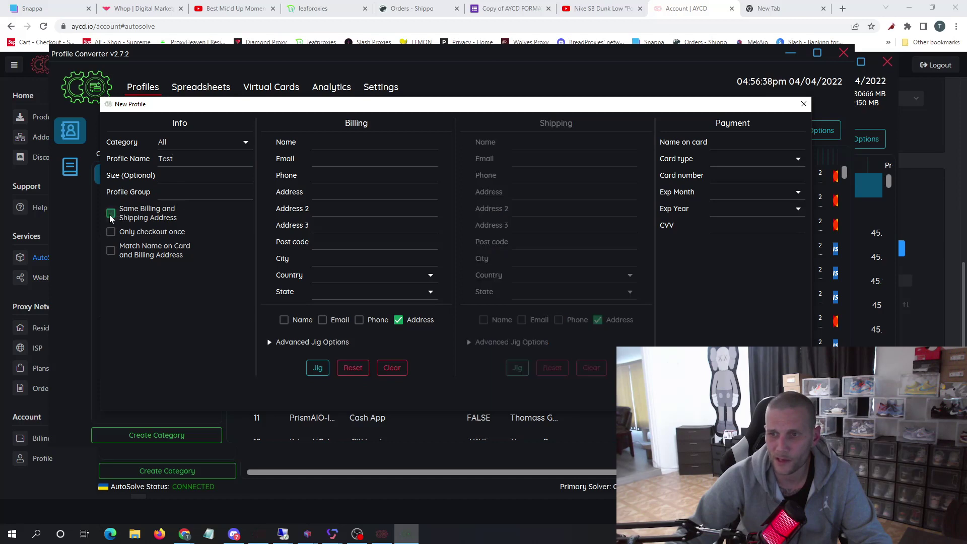
- Fill in the billing name, a test email, phone number and street address, then expand Advanced Jig Options
{"action": "left_click", "coordinate": [336, 141]}
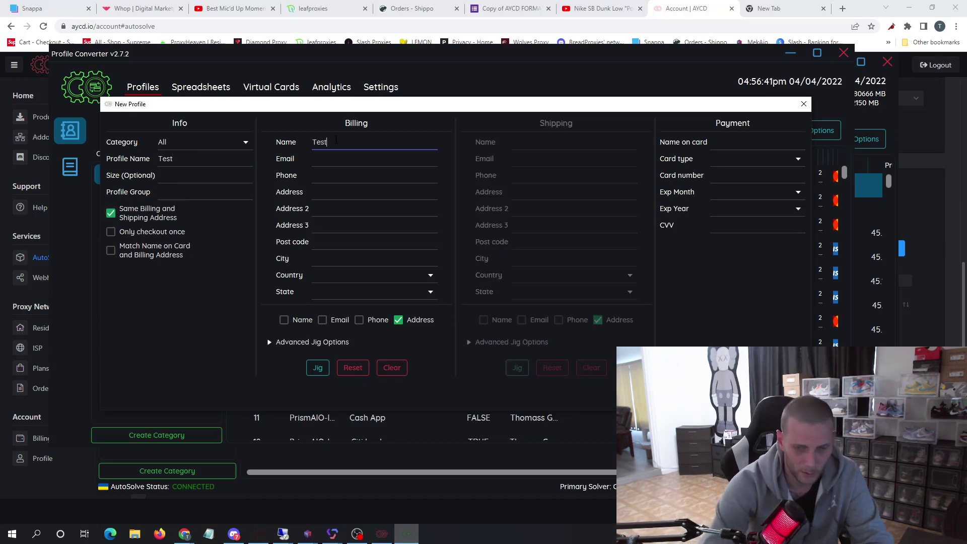
{"action": "key", "text": "Tab"}
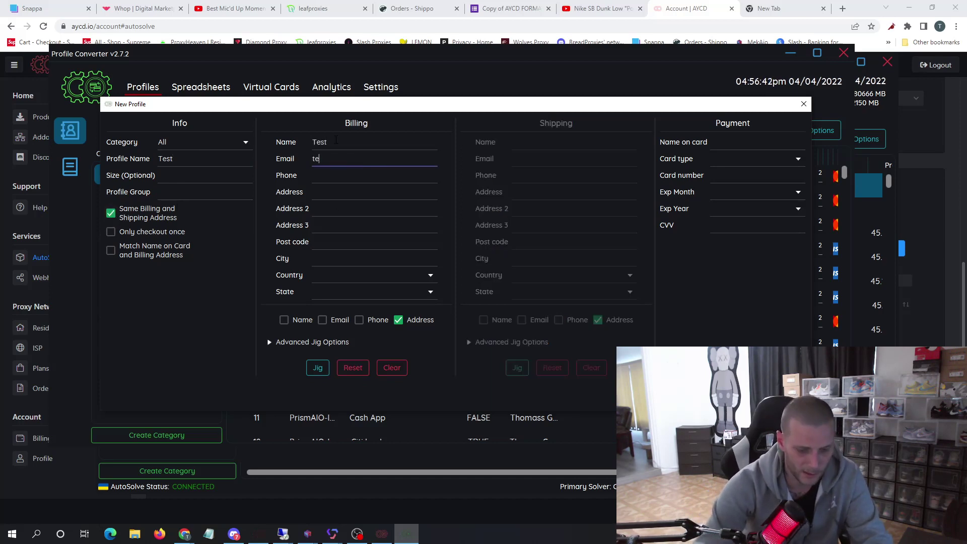
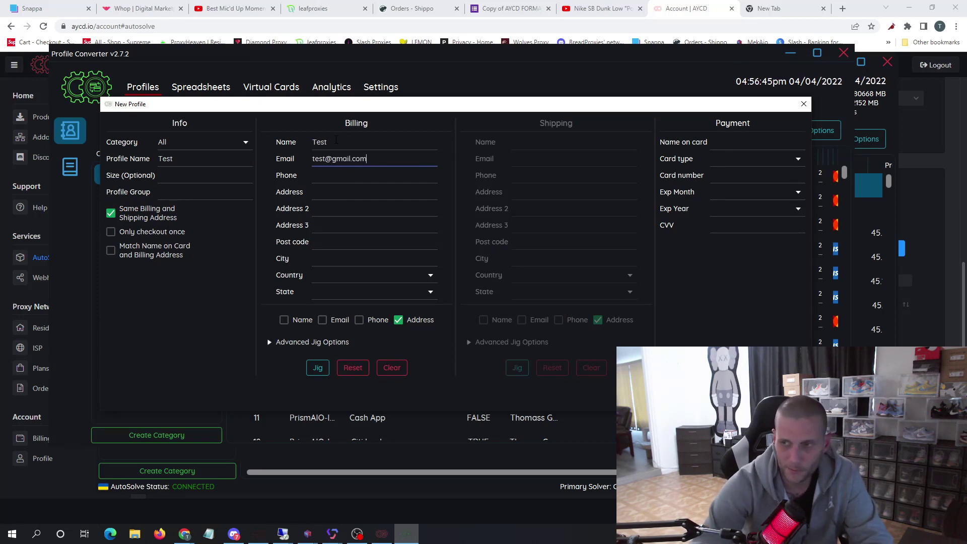
{"action": "key", "text": "Tab"}
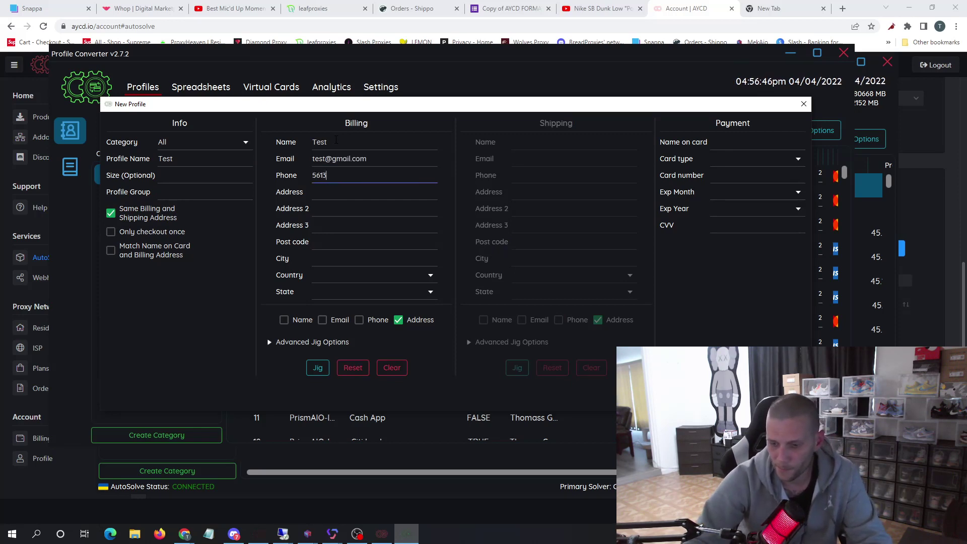
{"action": "key", "text": "Tab"}
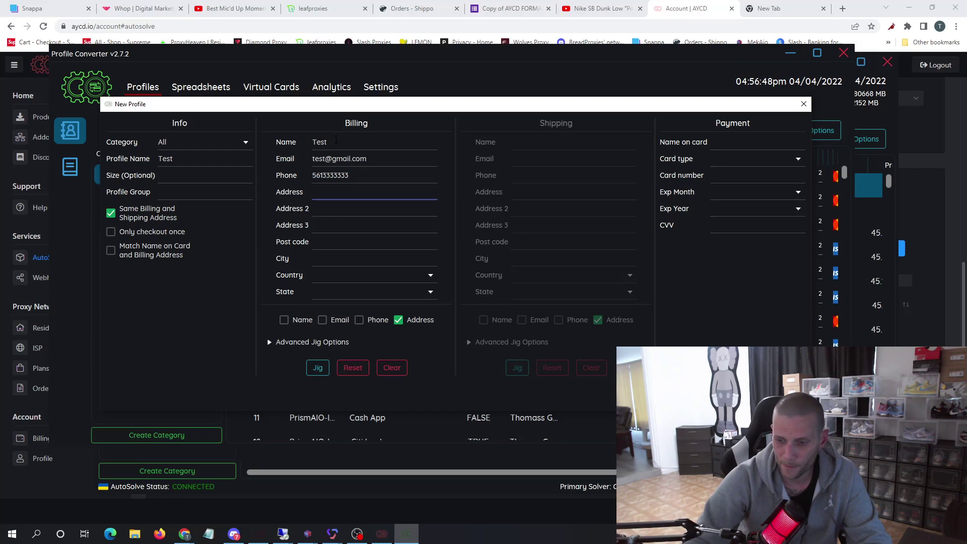
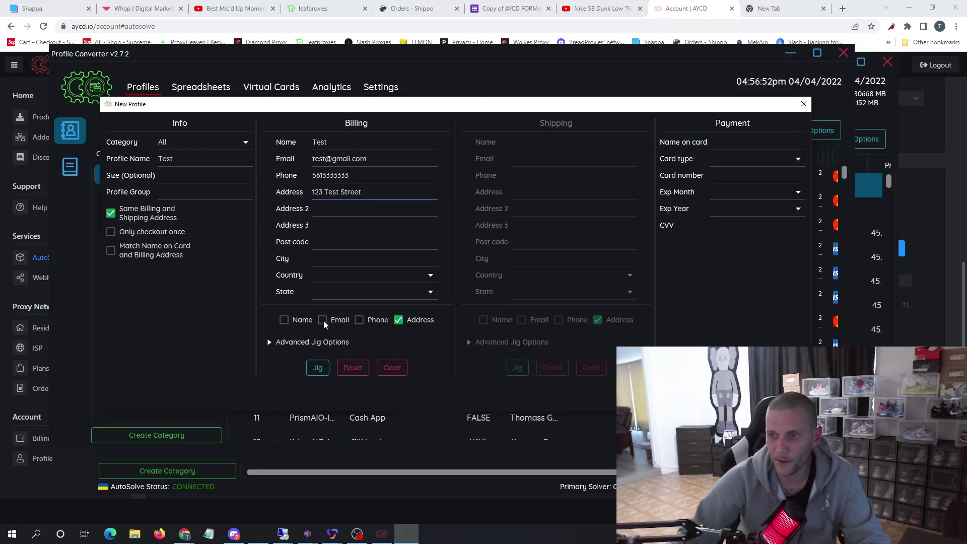
{"action": "left_click", "coordinate": [270, 342]}
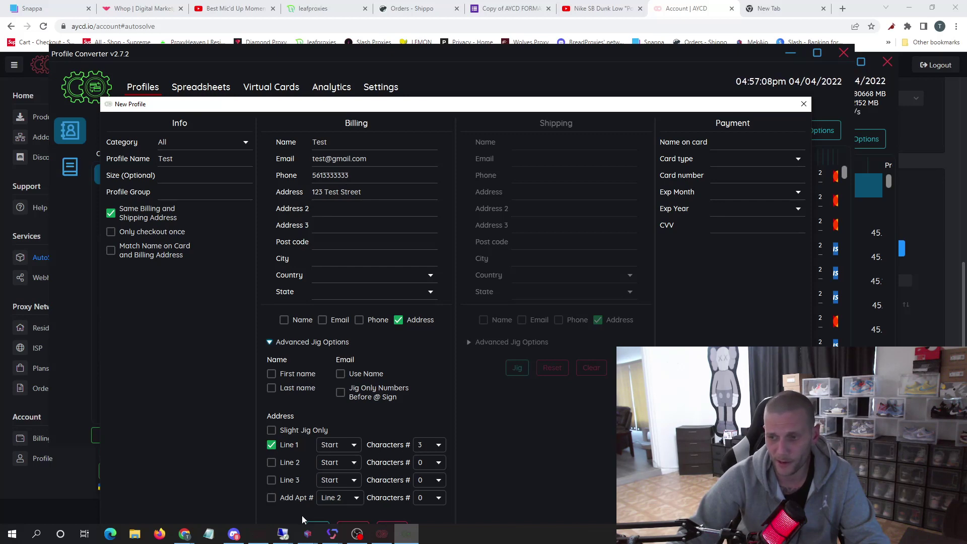
- Jig the billing address several times and inspect the jigged street result
{"action": "left_click", "coordinate": [317, 527]}
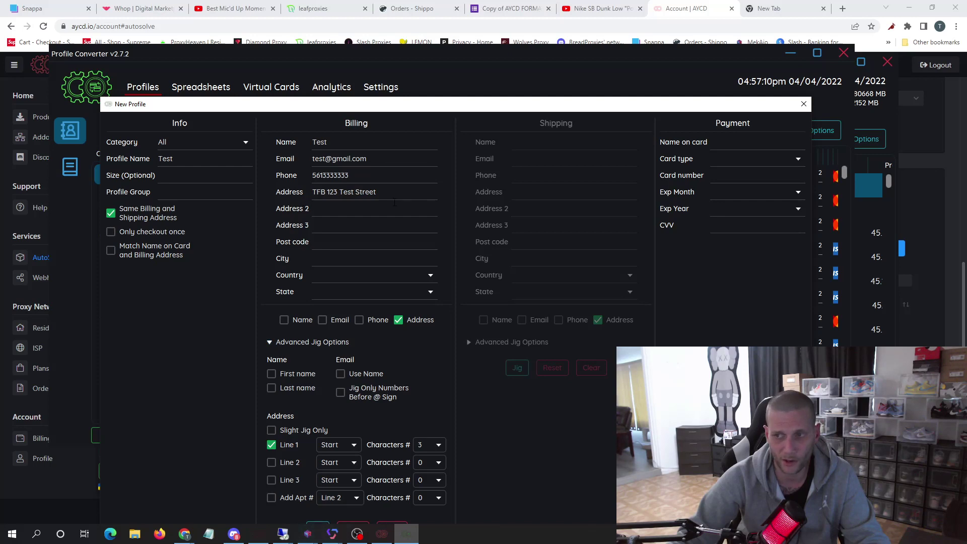
{"action": "left_click", "coordinate": [316, 526]}
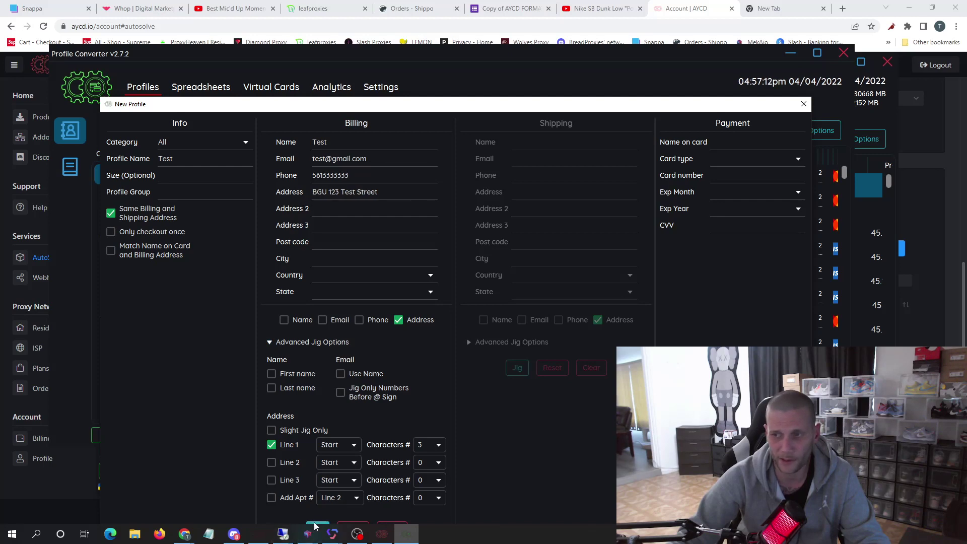
{"action": "left_click", "coordinate": [316, 526]}
{"action": "left_click", "coordinate": [315, 526]}
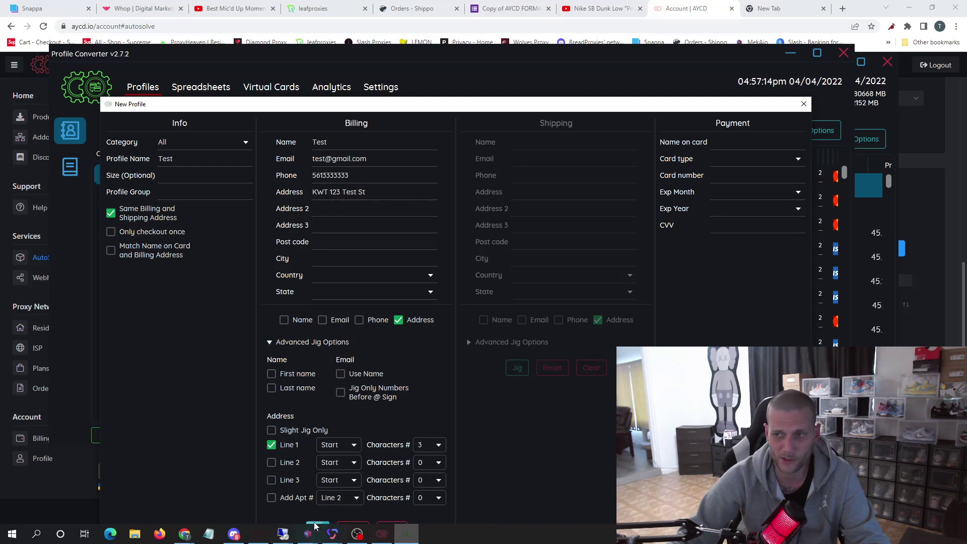
{"action": "left_click", "coordinate": [315, 526]}
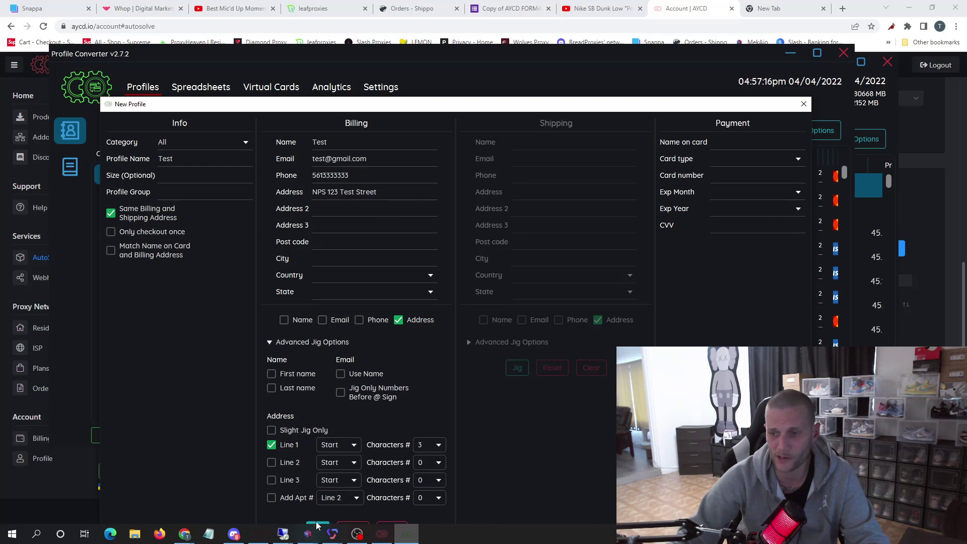
{"action": "left_click_drag", "start_coordinate": [362, 192], "coordinate": [400, 192]}
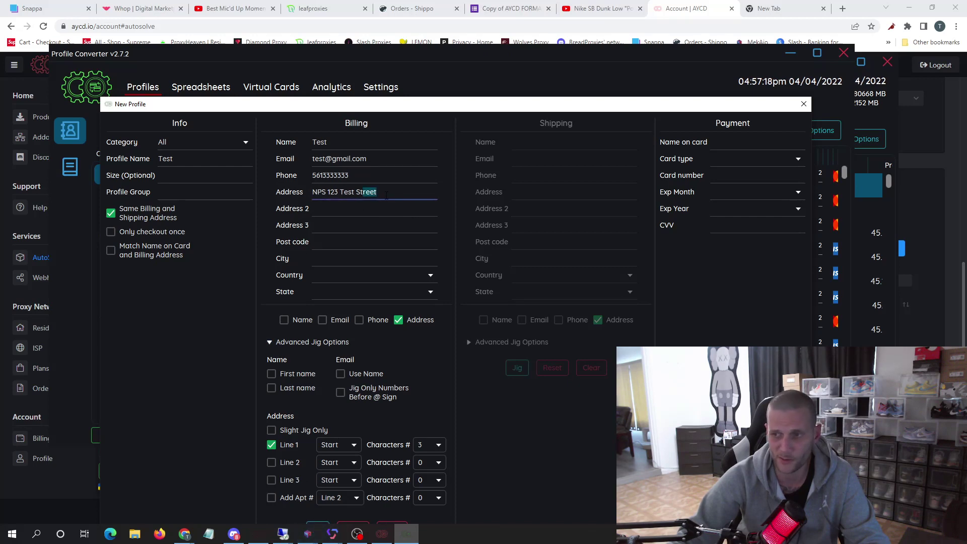
{"action": "left_click", "coordinate": [392, 197]}
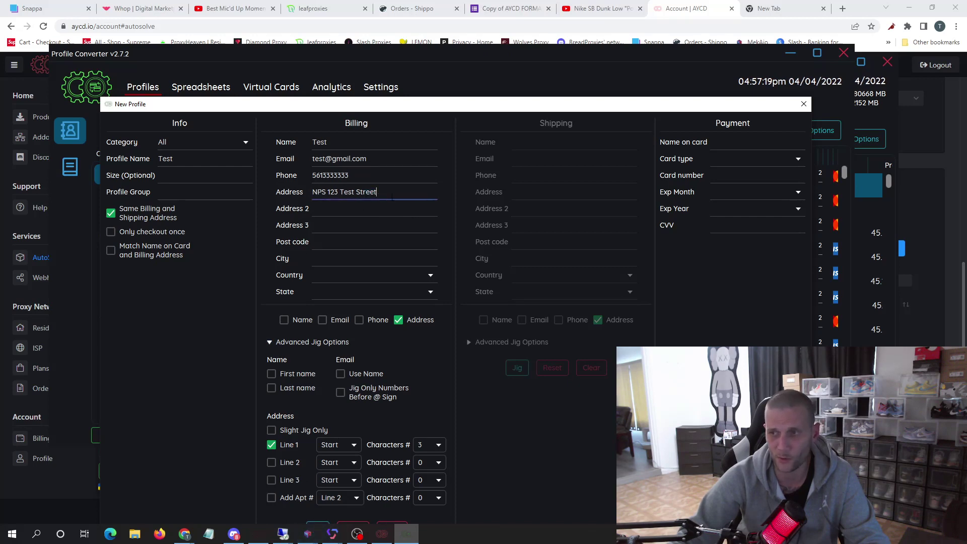
- Include first name and last name in jigging and re-jig the address
{"action": "left_click", "coordinate": [271, 375]}
{"action": "left_click", "coordinate": [272, 388]}
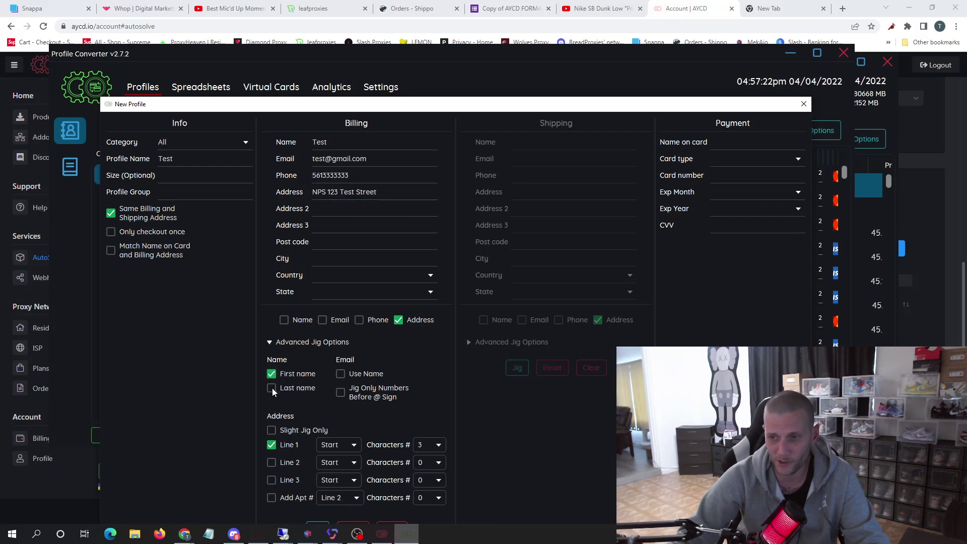
{"action": "left_click", "coordinate": [316, 526]}
{"action": "left_click", "coordinate": [316, 527]}
{"action": "left_click", "coordinate": [316, 526]}
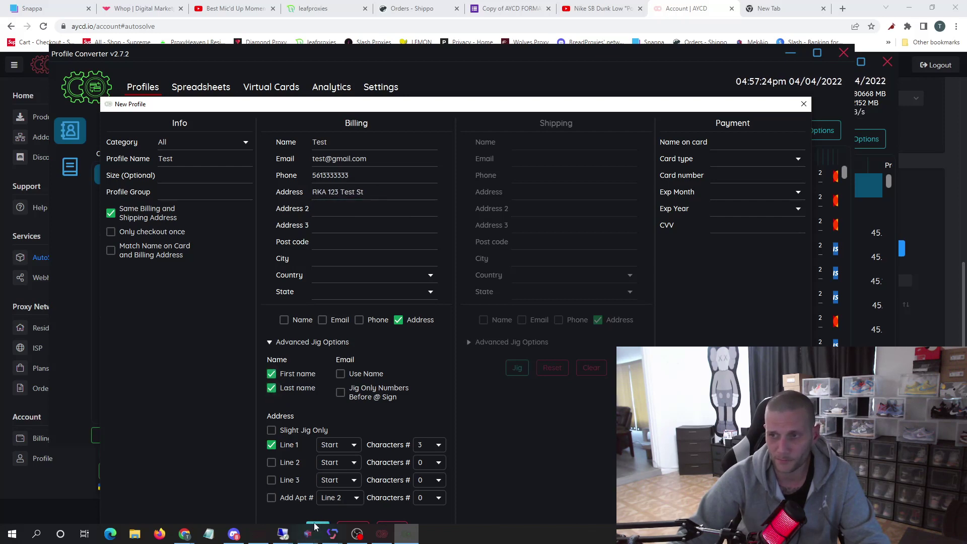
{"action": "left_click", "coordinate": [316, 526]}
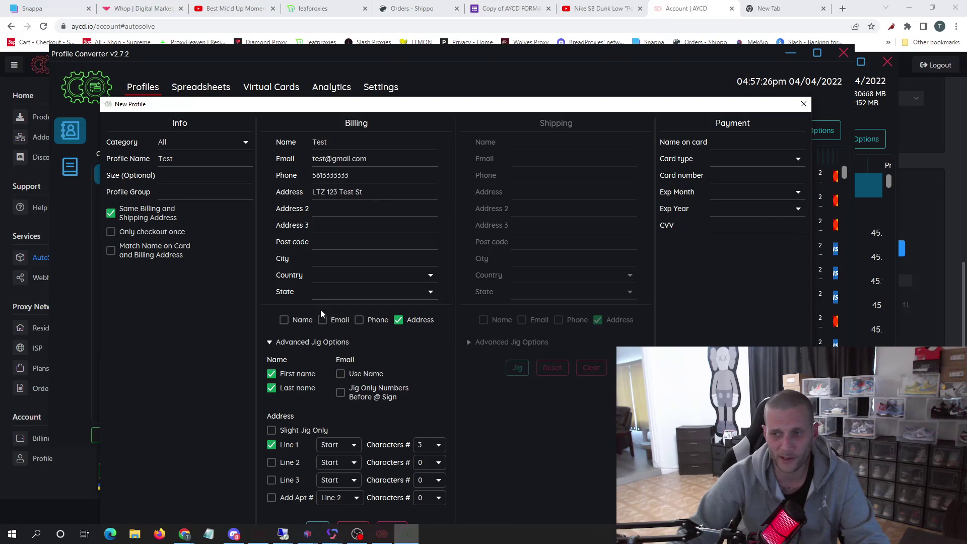
- Enable Use Name for the email and Line 2 jigging, re-jigging the address
{"action": "left_click", "coordinate": [340, 374]}
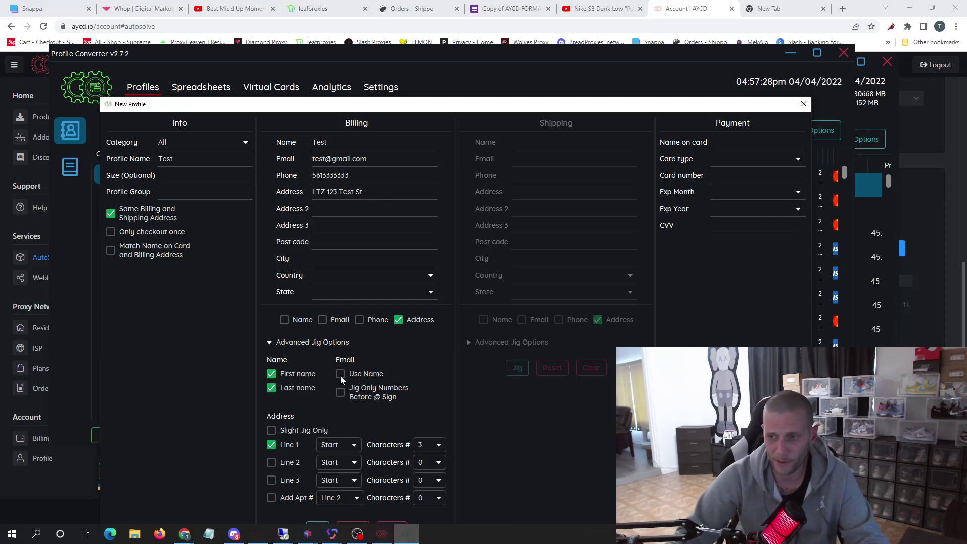
{"action": "left_click", "coordinate": [316, 527]}
{"action": "left_click", "coordinate": [316, 526]}
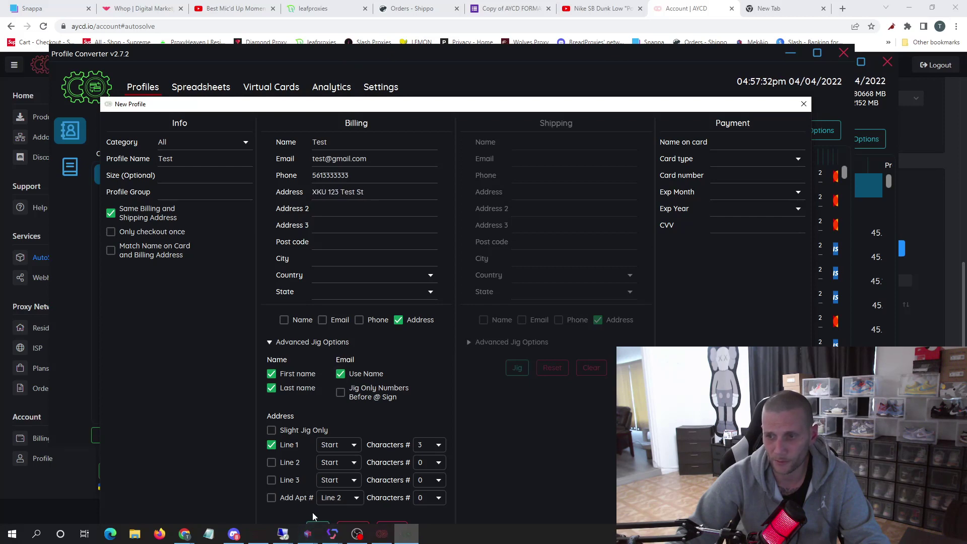
{"action": "left_click", "coordinate": [272, 462]}
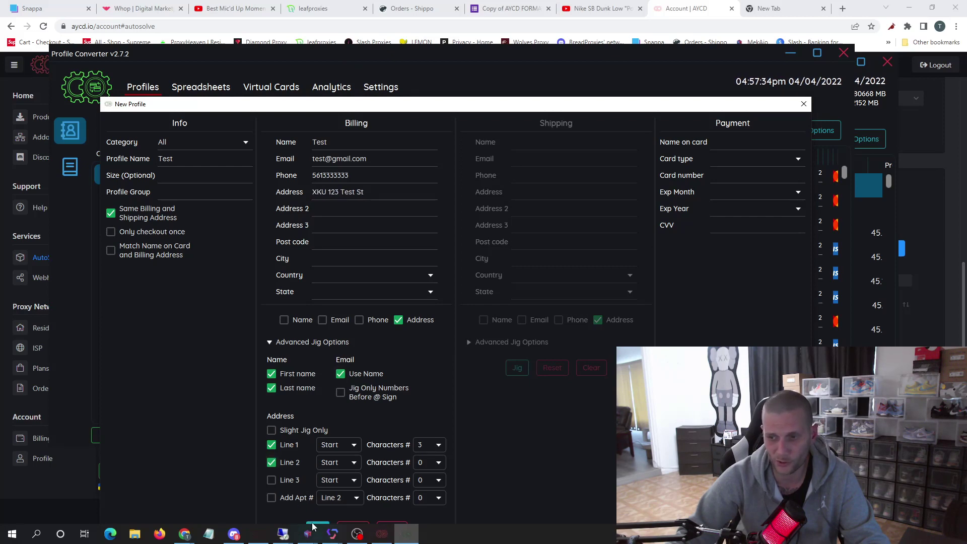
{"action": "left_click", "coordinate": [315, 526]}
- Enter 'Apt 1A' as Address 2 and set Line 2 to jig 2 characters
{"action": "left_click", "coordinate": [387, 208]}
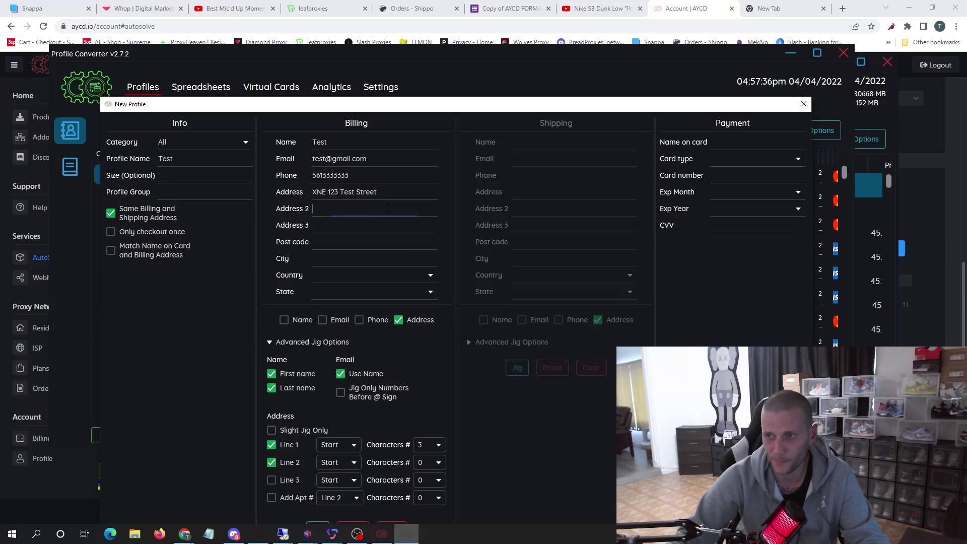
{"action": "type", "text": "Apt"}
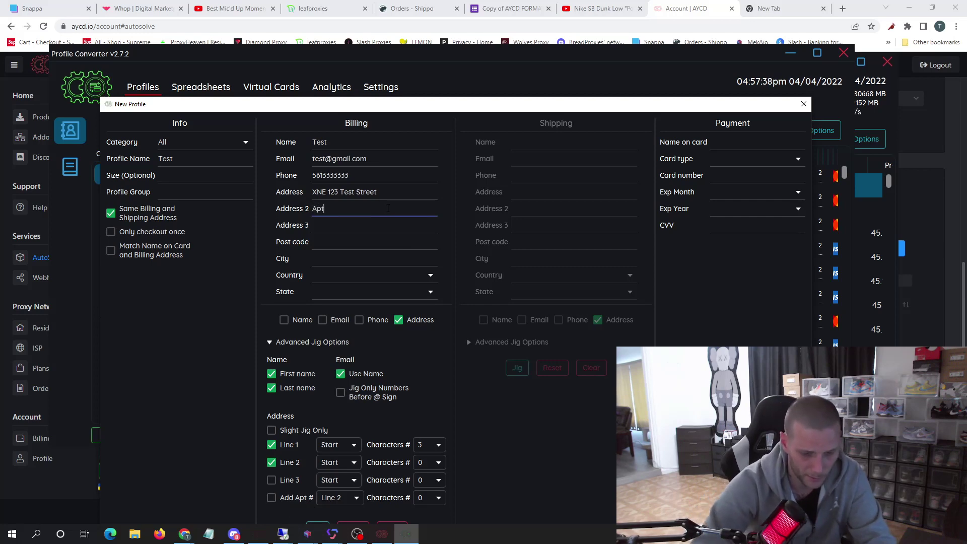
{"action": "type", "text": " 1A"}
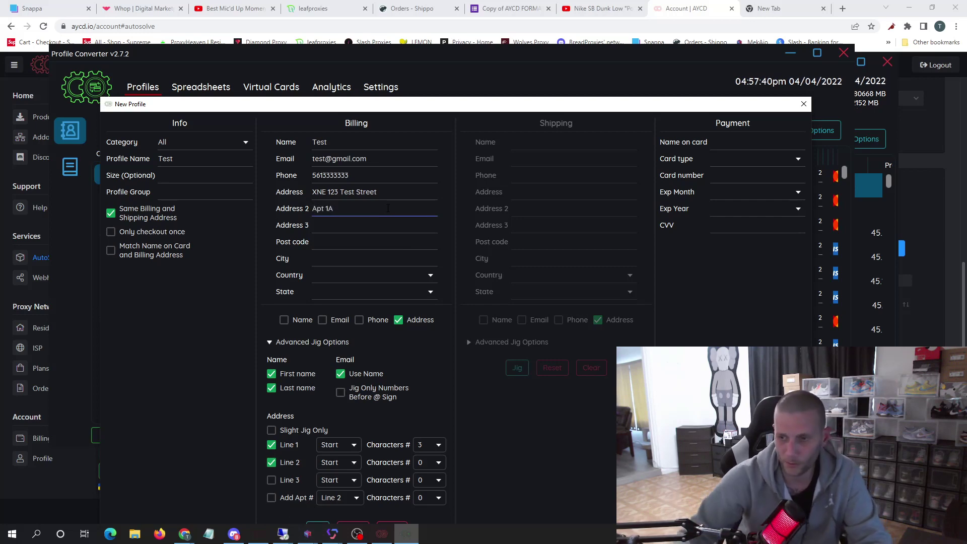
{"action": "left_click", "coordinate": [424, 462]}
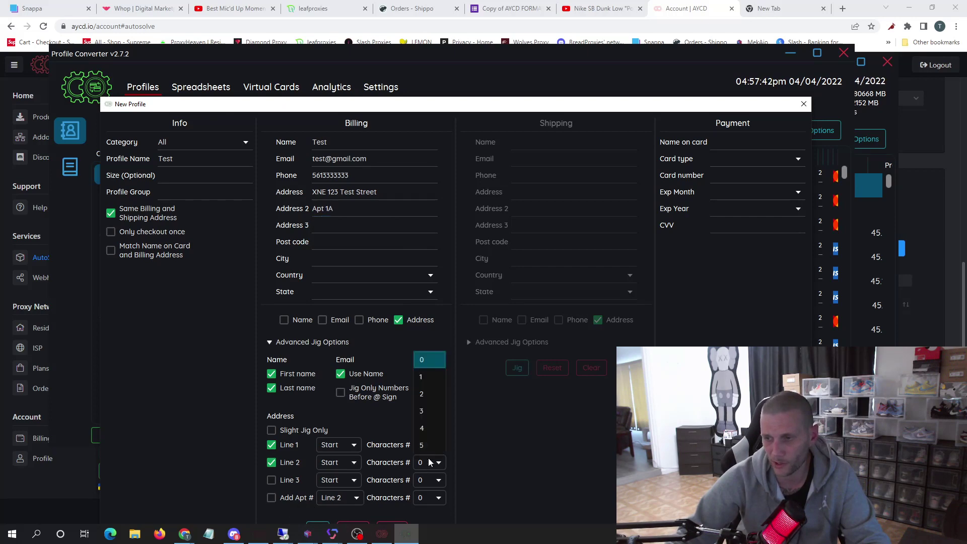
{"action": "left_click", "coordinate": [422, 394]}
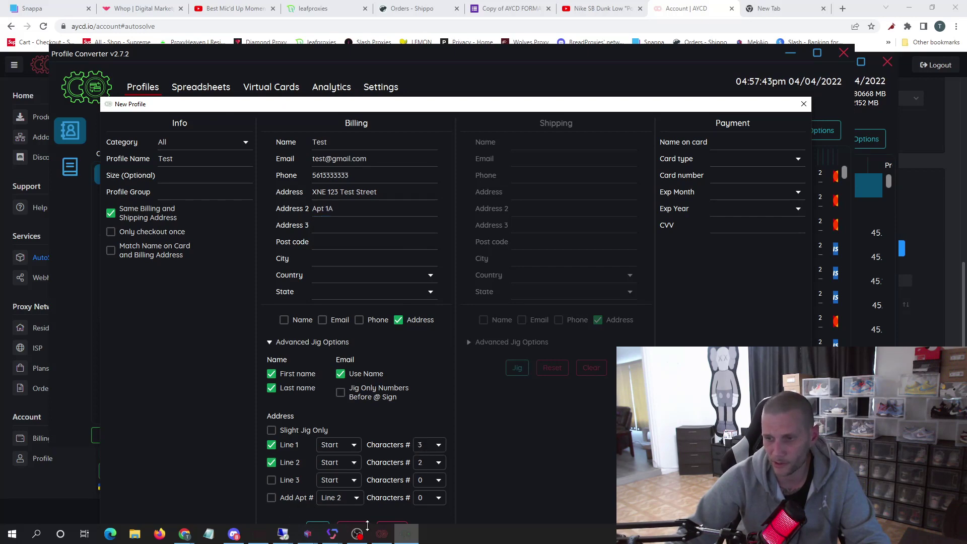
- Re-jig both address lines five times, then close the test profile window
{"action": "left_click", "coordinate": [318, 528]}
{"action": "left_click", "coordinate": [318, 527]}
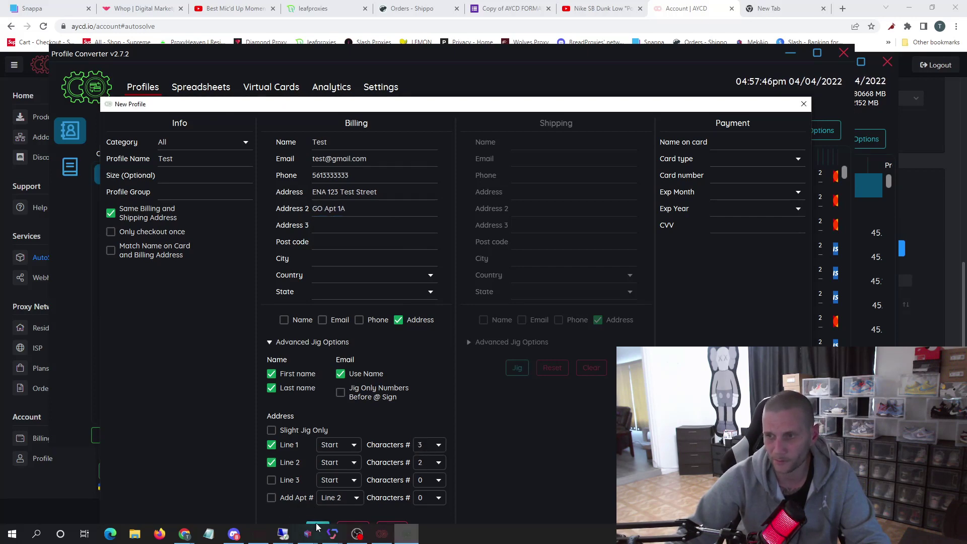
{"action": "left_click", "coordinate": [317, 528]}
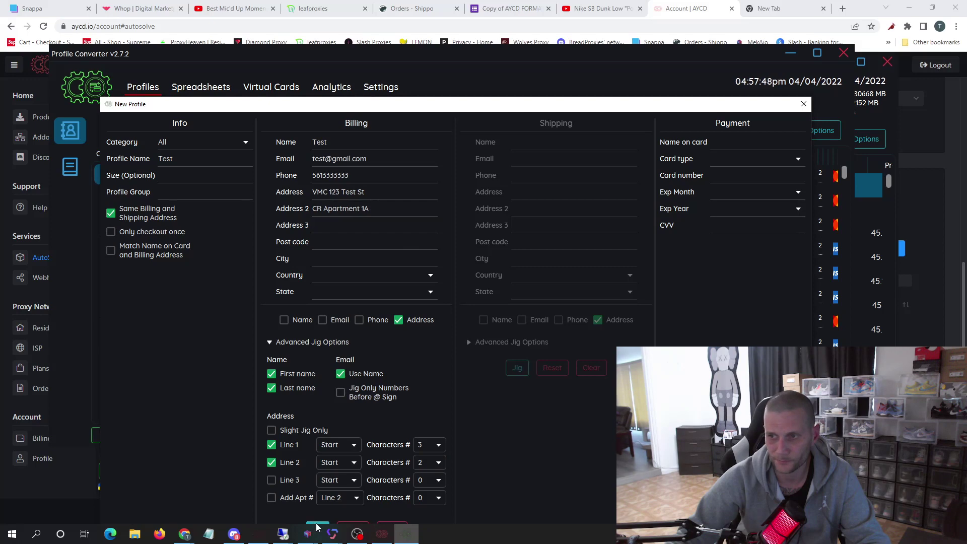
{"action": "left_click", "coordinate": [318, 527]}
{"action": "left_click", "coordinate": [317, 527]}
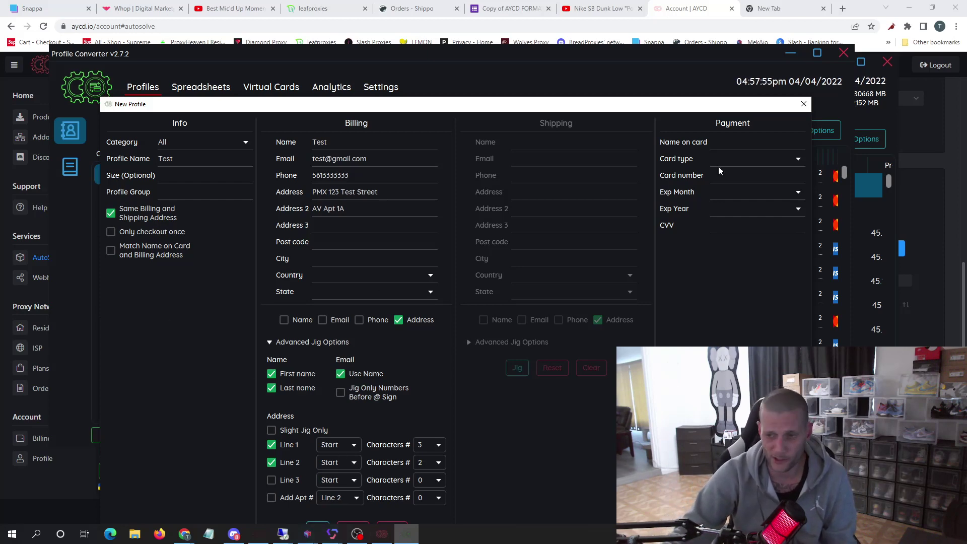
{"action": "left_click", "coordinate": [804, 103]}
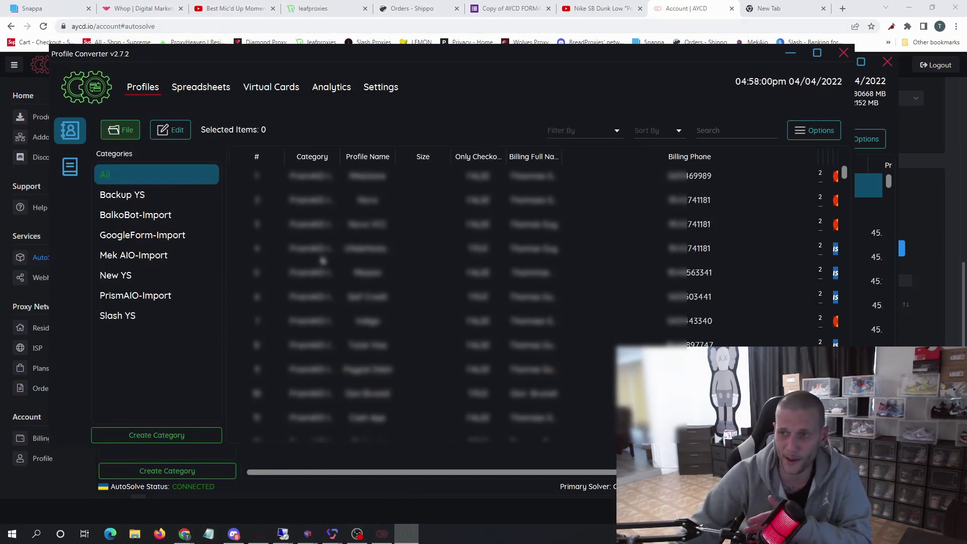
- Select all 492 profiles and choose File > Export > Selected
{"action": "left_click", "coordinate": [343, 281]}
{"action": "key", "text": "ctrl+a"}
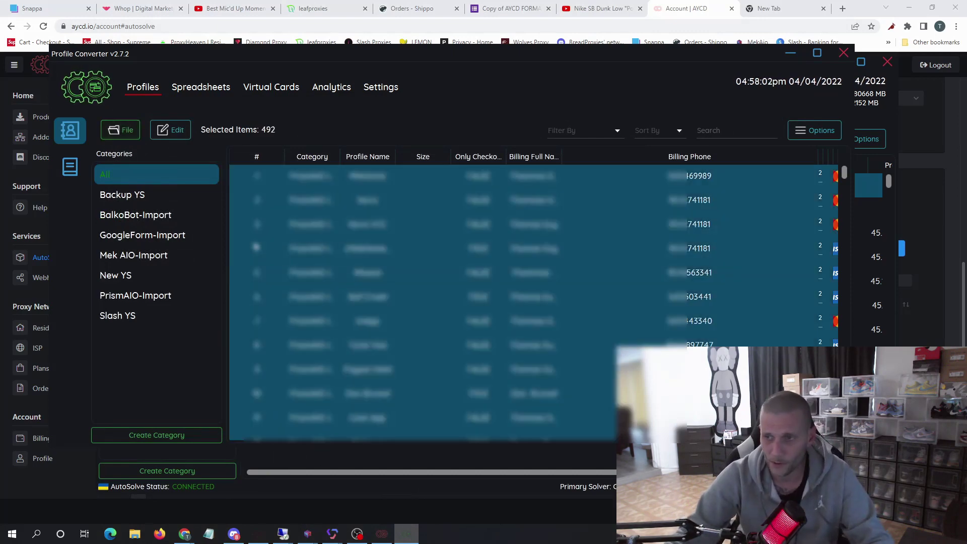
{"action": "left_click", "coordinate": [122, 132]}
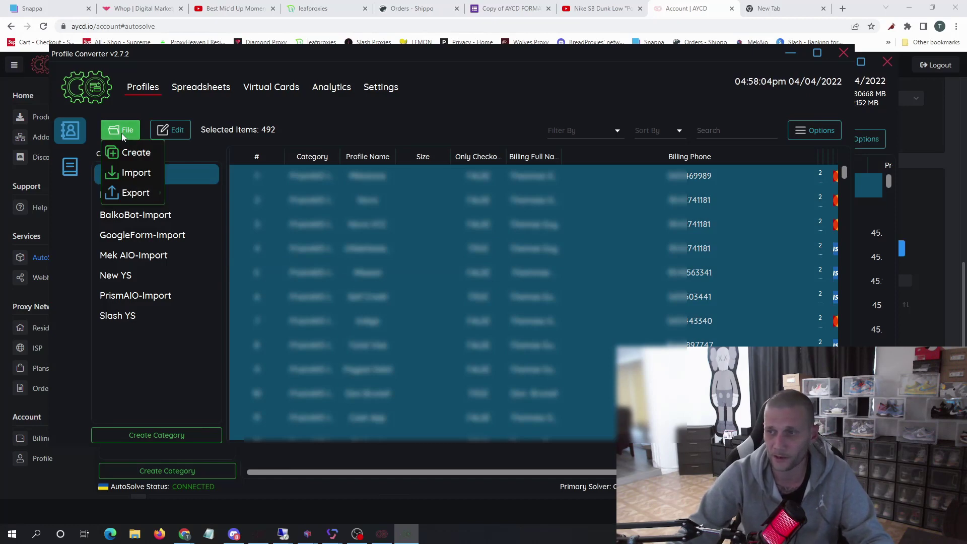
{"action": "mouse_move", "coordinate": [140, 194]}
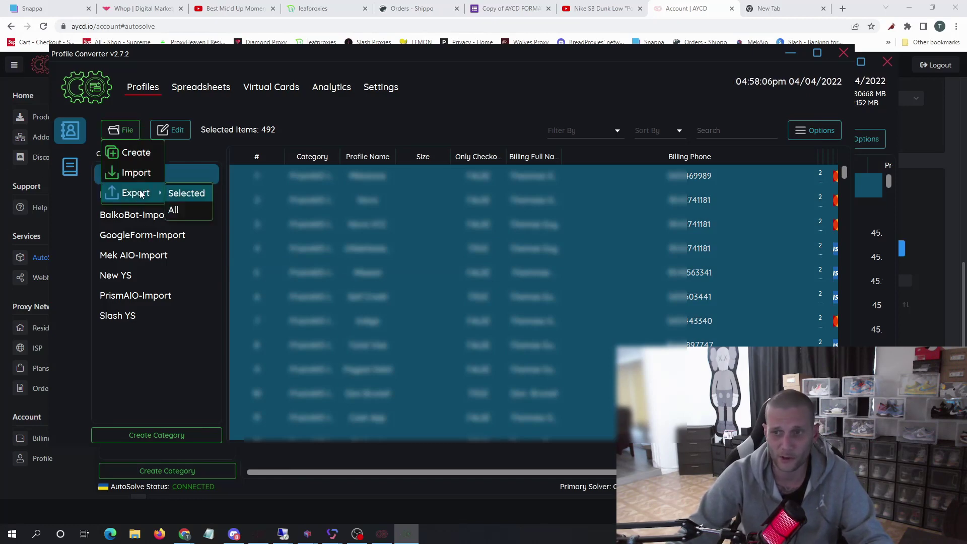
{"action": "left_click", "coordinate": [187, 196]}
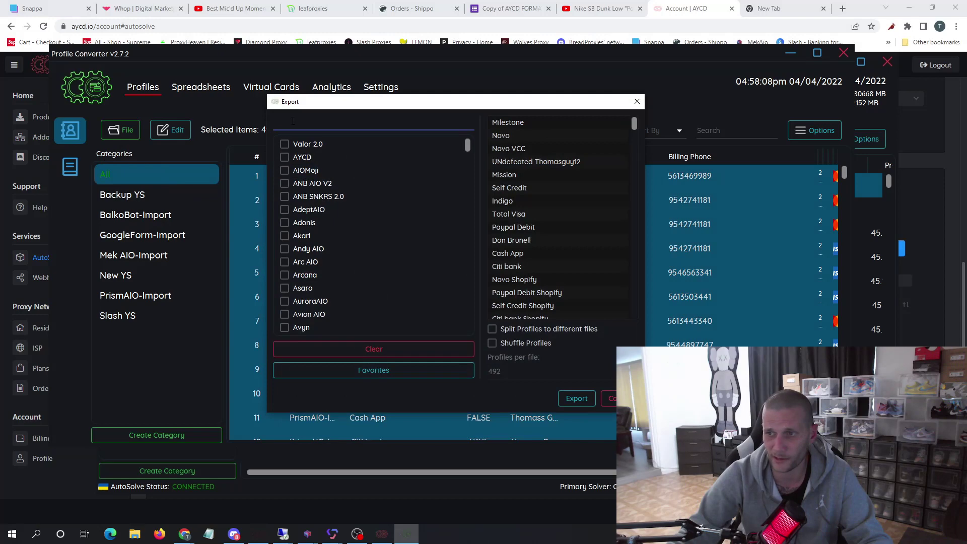
- Tick AYCD and Valor 2.0 as export formats, then close the Export dialog
{"action": "left_click", "coordinate": [302, 156]}
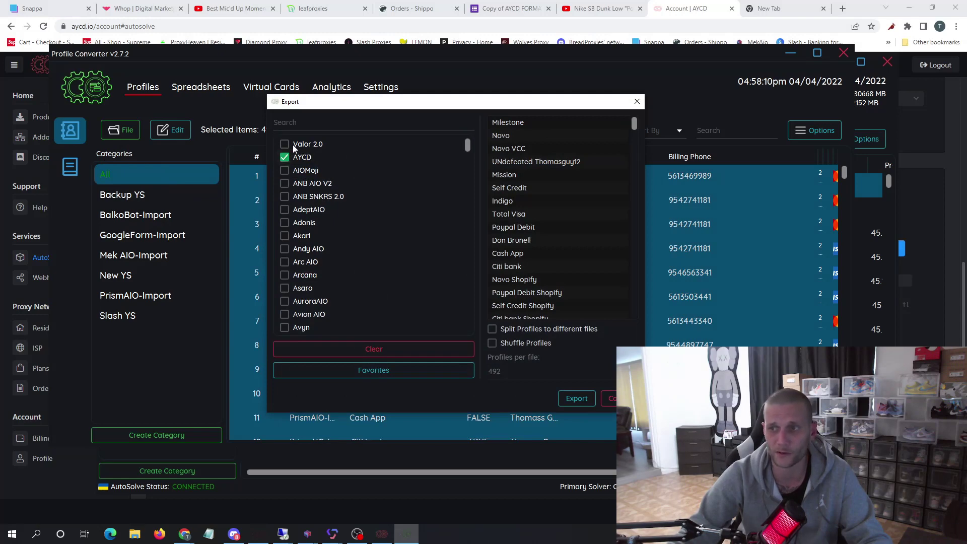
{"action": "left_click", "coordinate": [285, 145]}
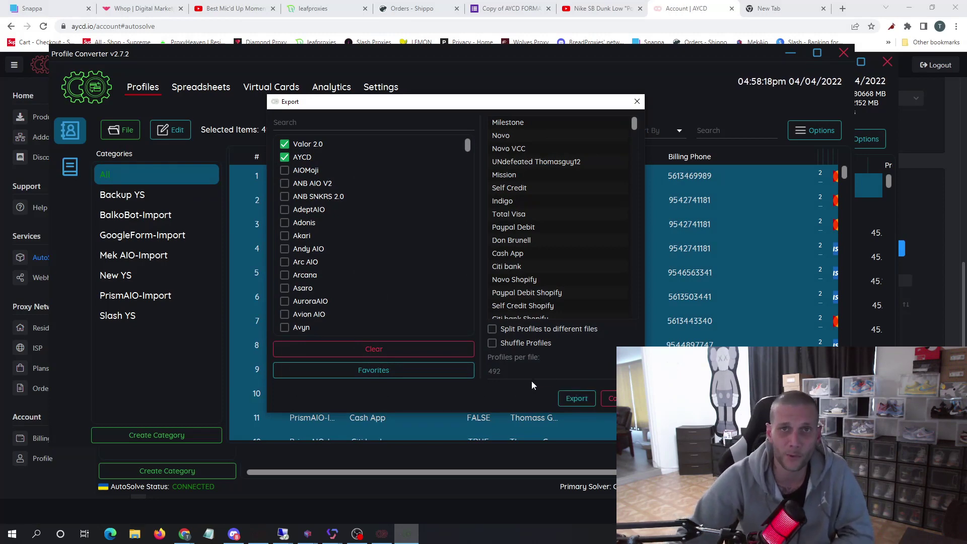
{"action": "left_click", "coordinate": [637, 101]}
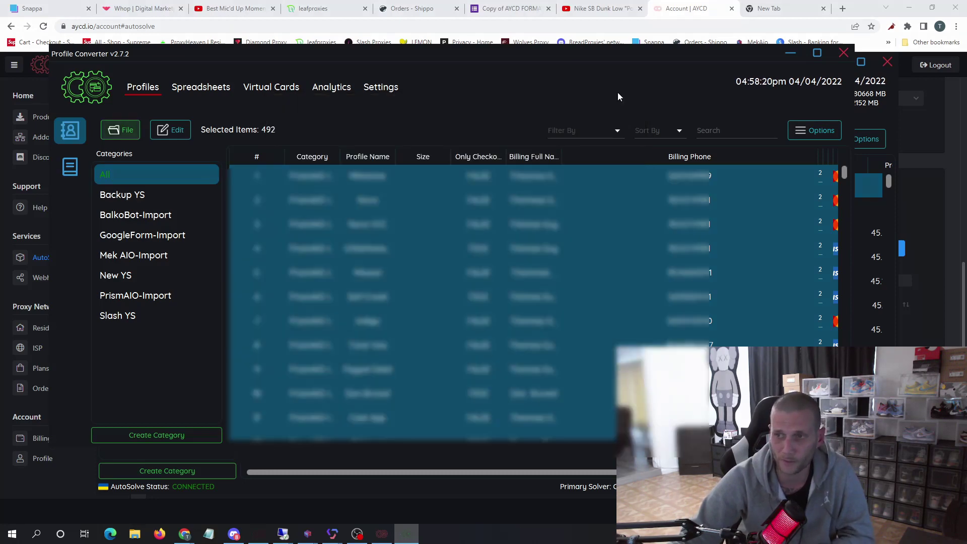